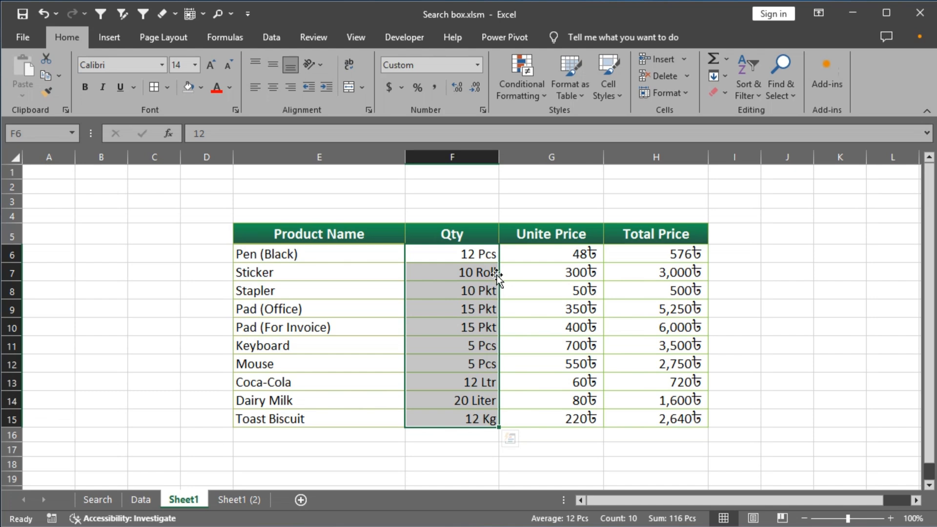
Total the quantities in F6:F15 with a SUM formula in cell F16
click(464, 258)
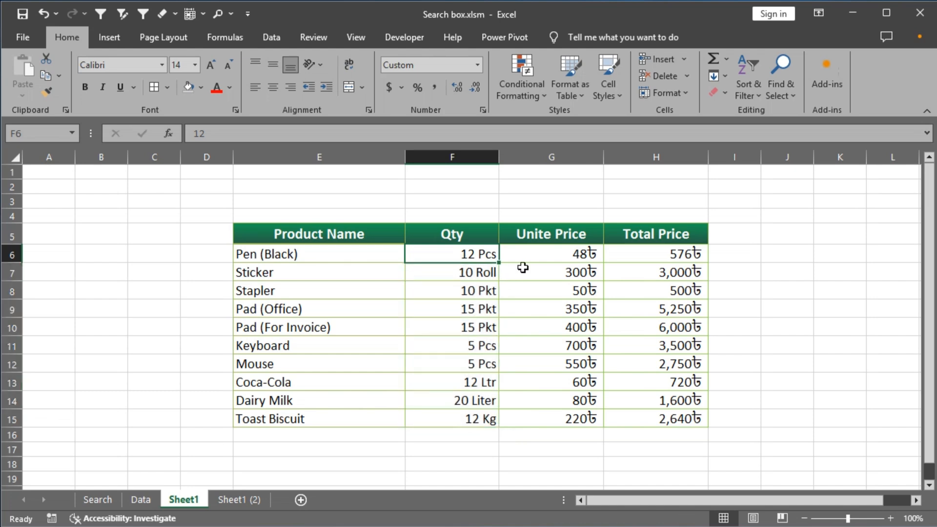
click(574, 258)
click(672, 257)
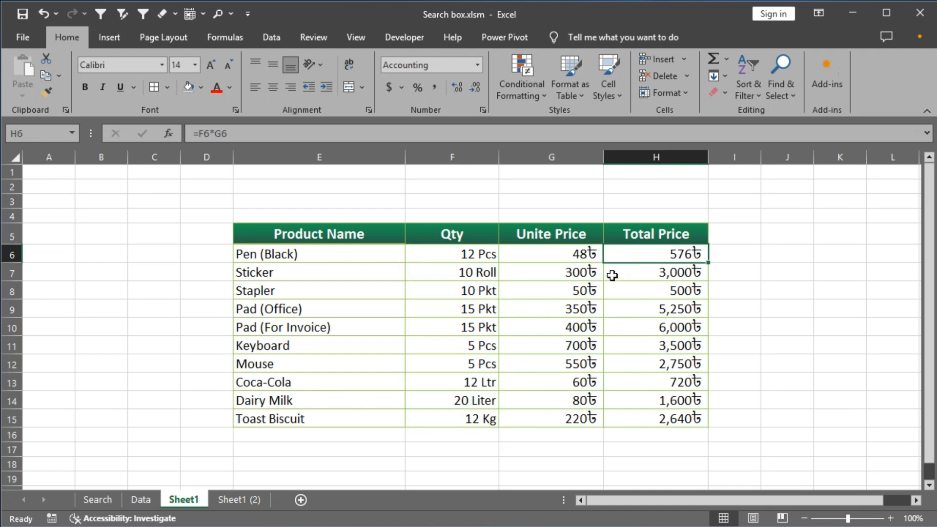
click(472, 436)
text(=sum)
key(Tab)
drag(464, 255, 465, 420)
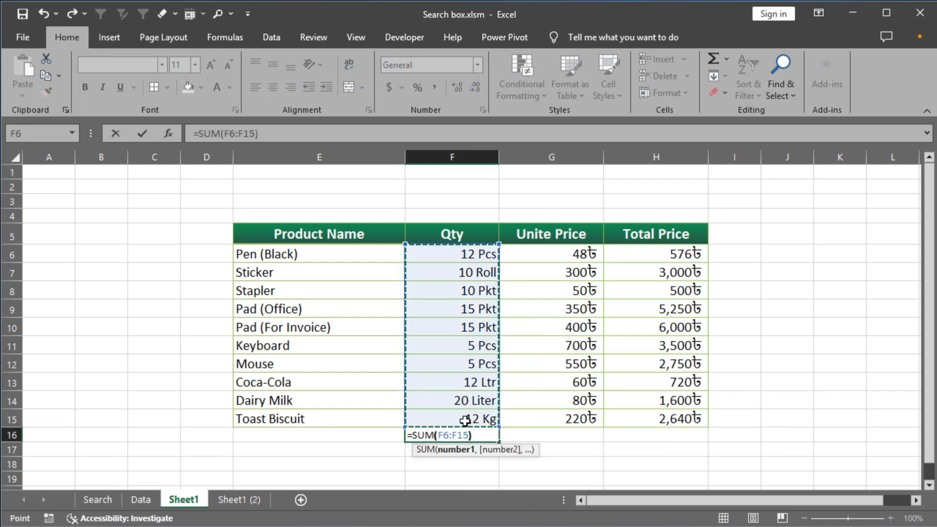
key(ctrl+Return)
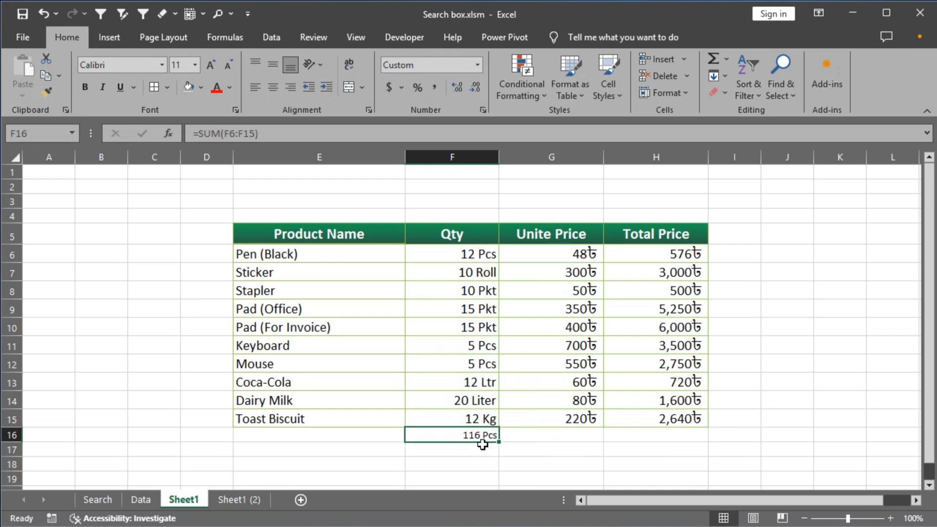
Select the Qty values in F6:F15 and compare their sum with the total in F16
key(Up)
key(Up)
key(Up)
key(Up)
key(Up)
key(Up)
key(Up)
key(Up)
key(Up)
key(Up)
drag(473, 254, 473, 412)
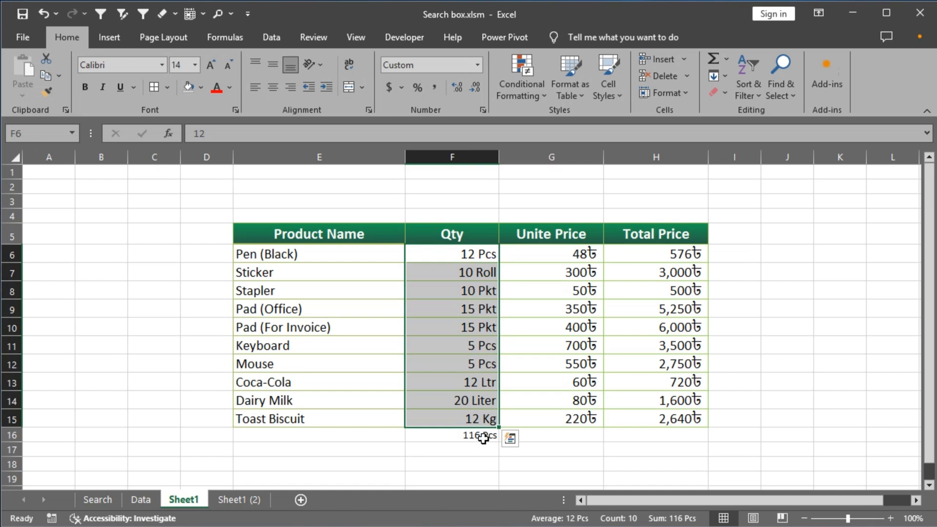
click(478, 434)
Enter an AVERAGE formula over F6:F16 in cell F17
click(465, 454)
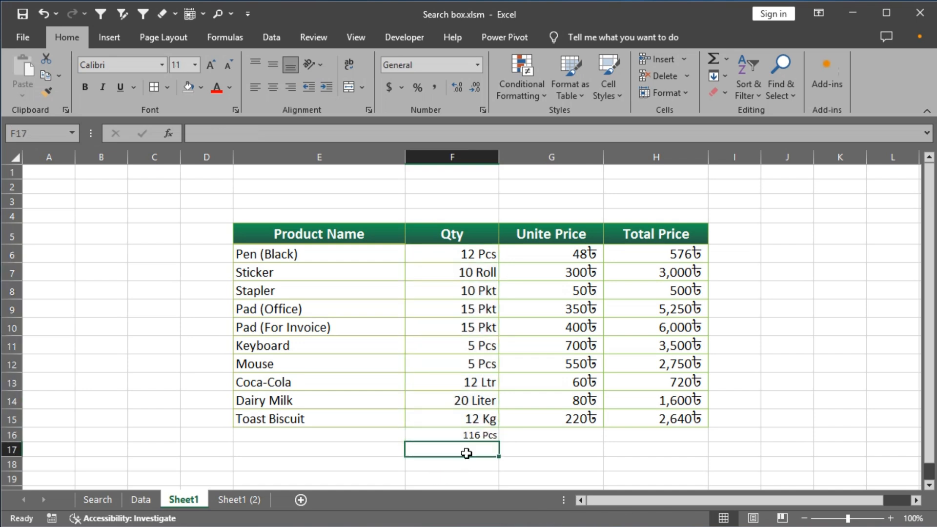
text(=ave)
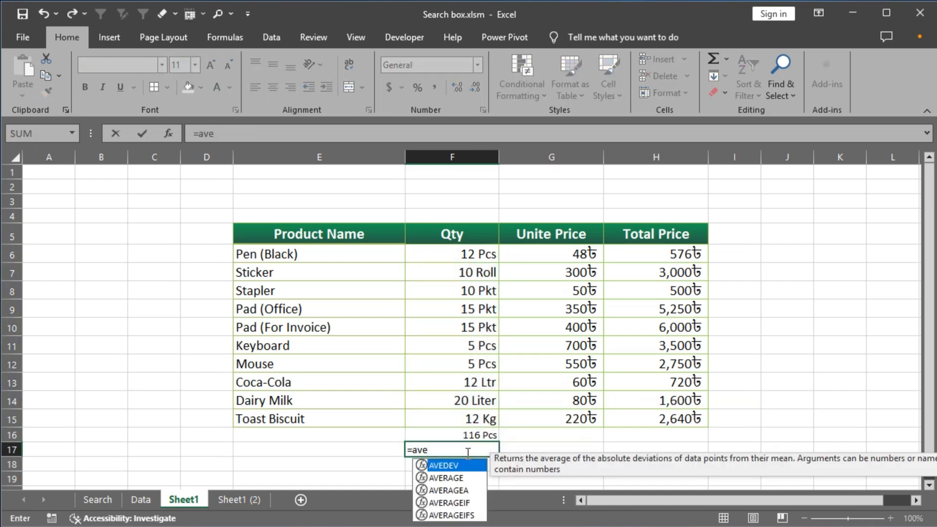
key(Down)
key(Tab)
drag(476, 255, 483, 435)
text())
key(ctrl+Return)
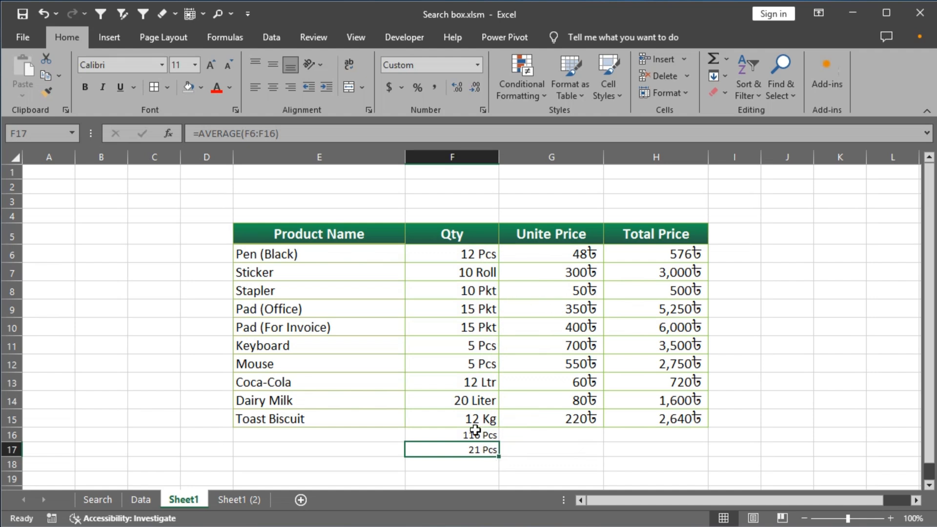
Count the Qty entries in F6:F15 with a COUNT formula in cell F18
click(476, 467)
text(=coun)
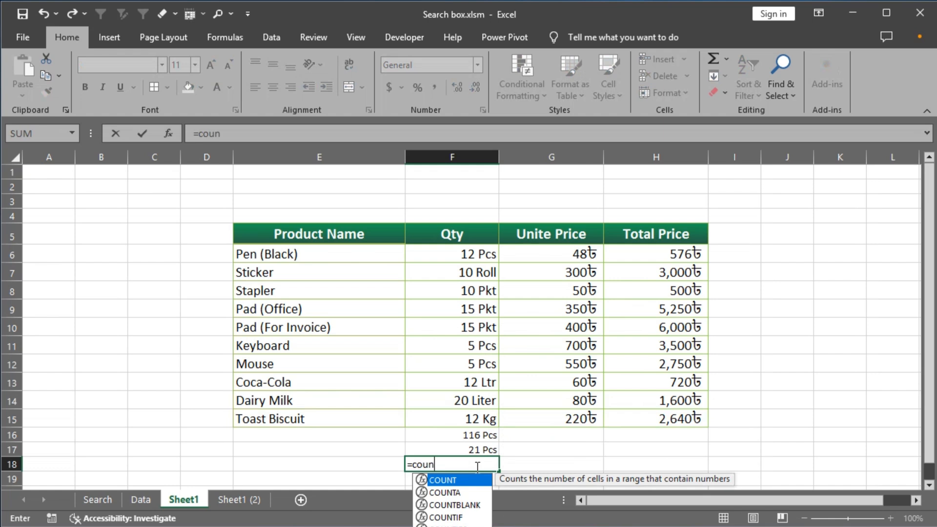
key(Tab)
drag(472, 255, 476, 416)
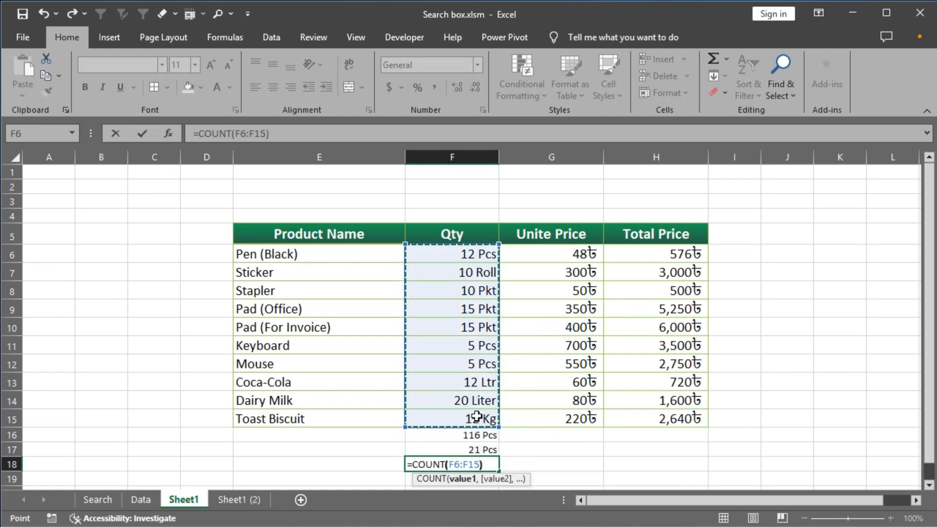
key(Return)
scroll(512, 432, down, 2)
click(491, 365)
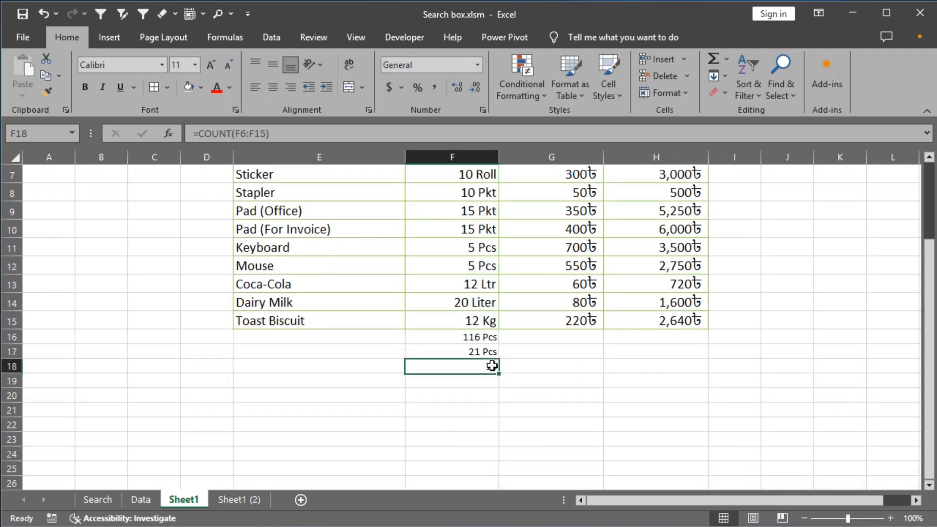
scroll(475, 364, up, 2)
Check the average of the Qty values and change the AVERAGE formula in F17 to cover F6:F15
drag(459, 253, 469, 417)
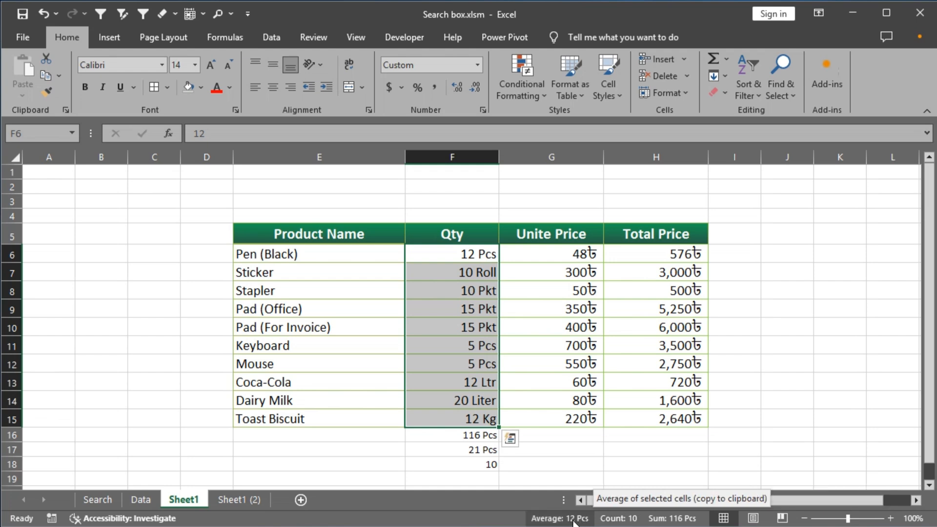
click(484, 449)
double_click(476, 449)
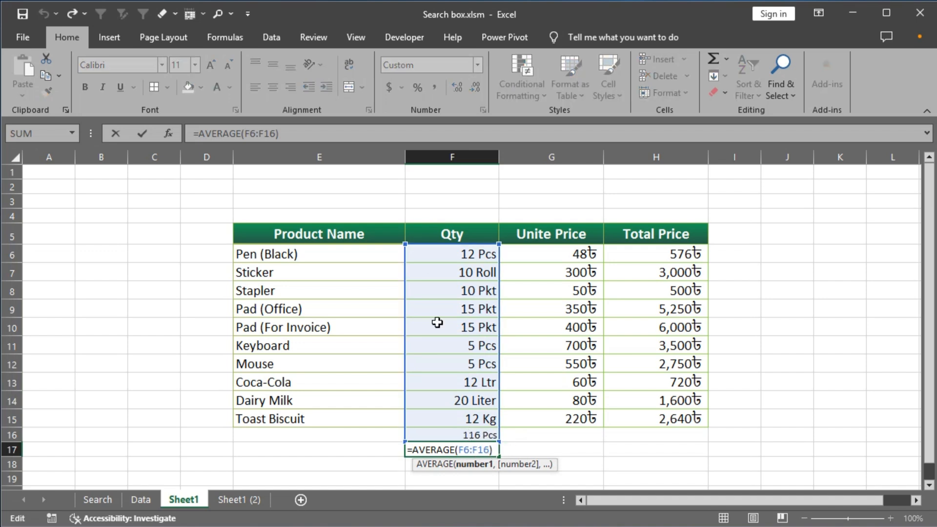
click(271, 133)
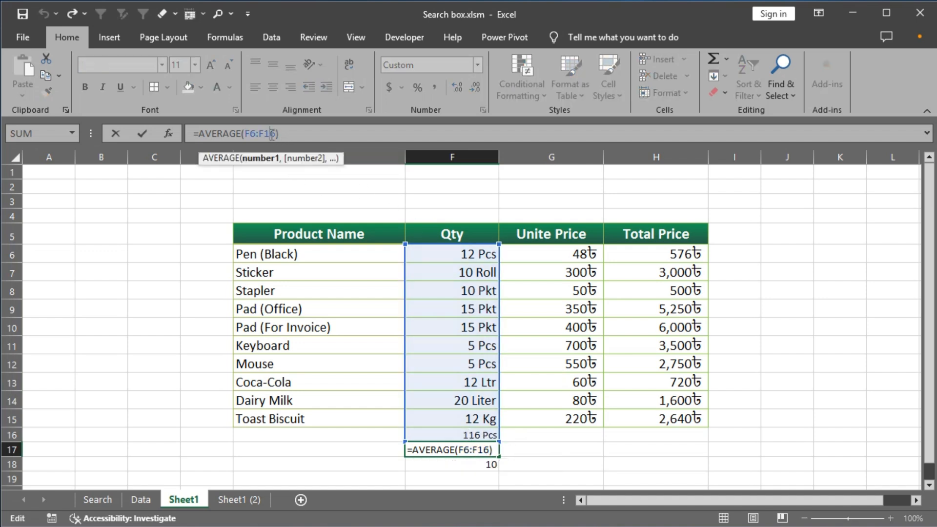
text(5)
key(Return)
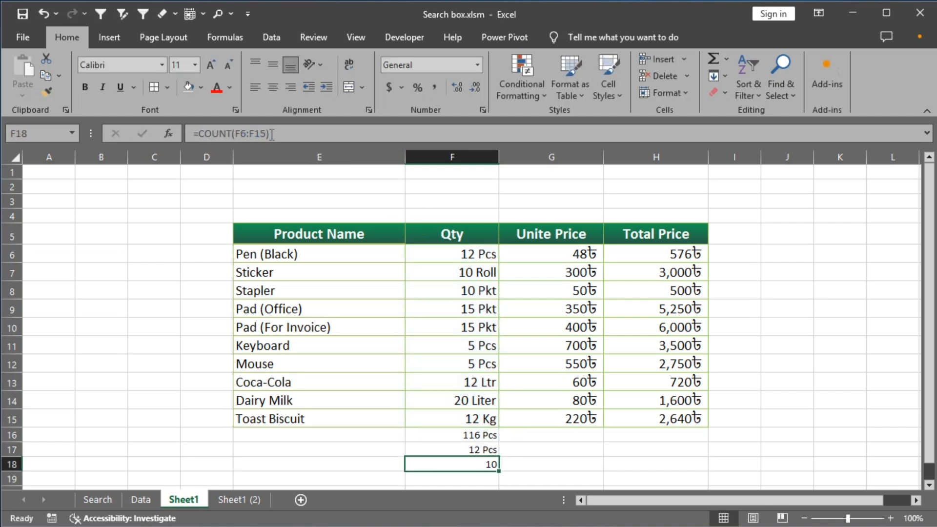
click(479, 449)
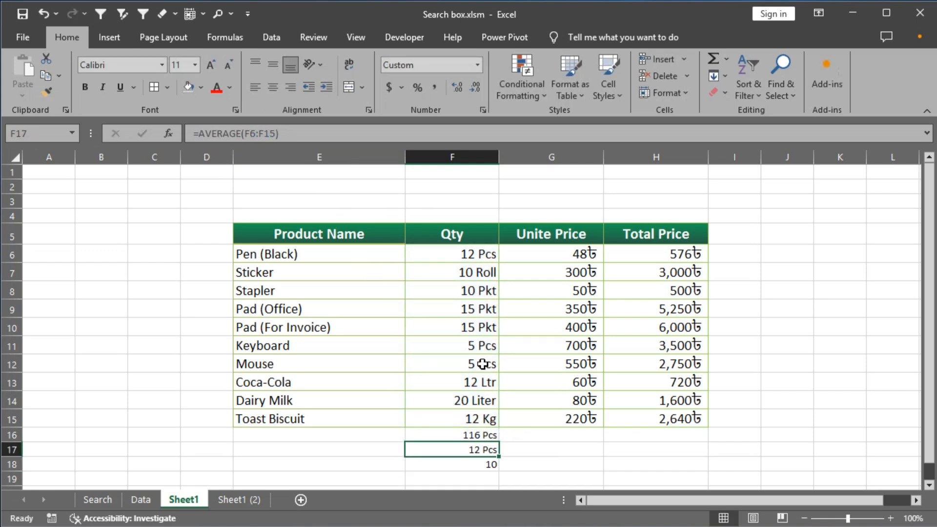
Reselect the Qty values in F6:F15 for review and switch to the Sheet1 (2) worksheet
drag(466, 254, 468, 418)
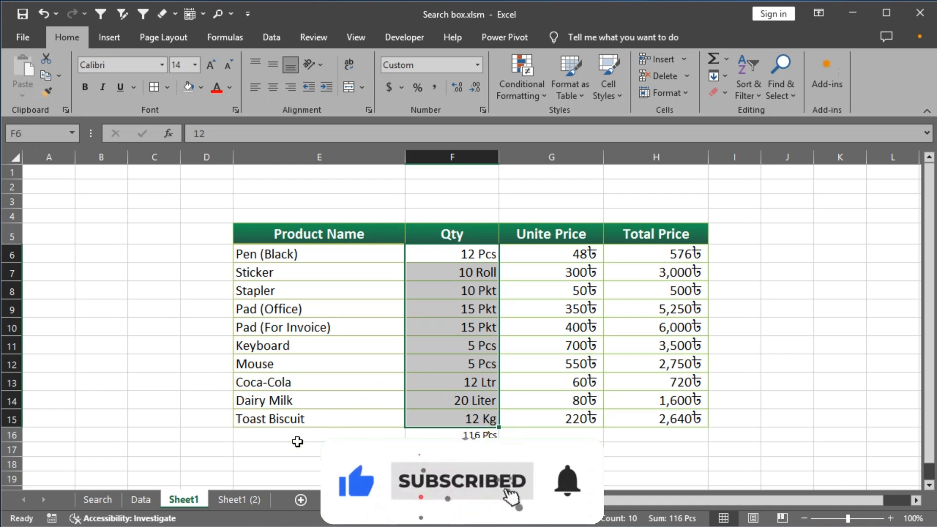
click(466, 257)
drag(467, 257, 473, 420)
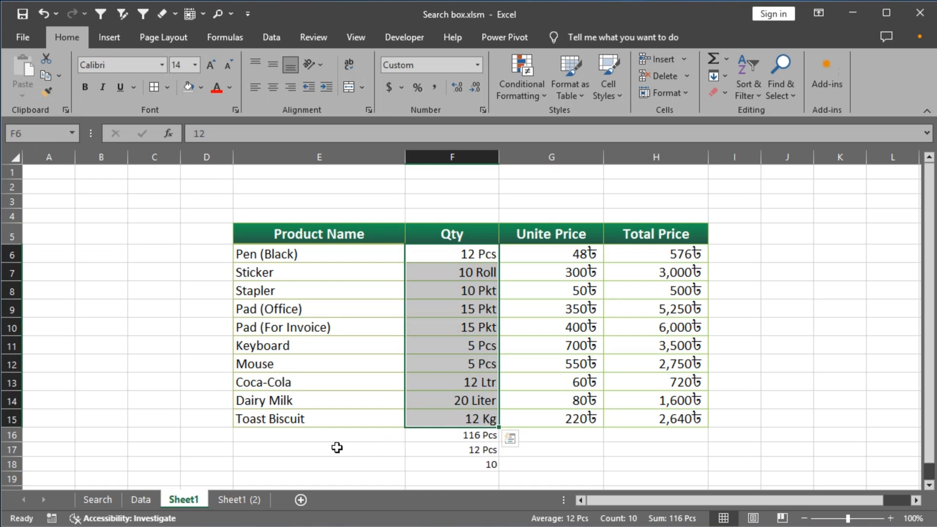
click(246, 500)
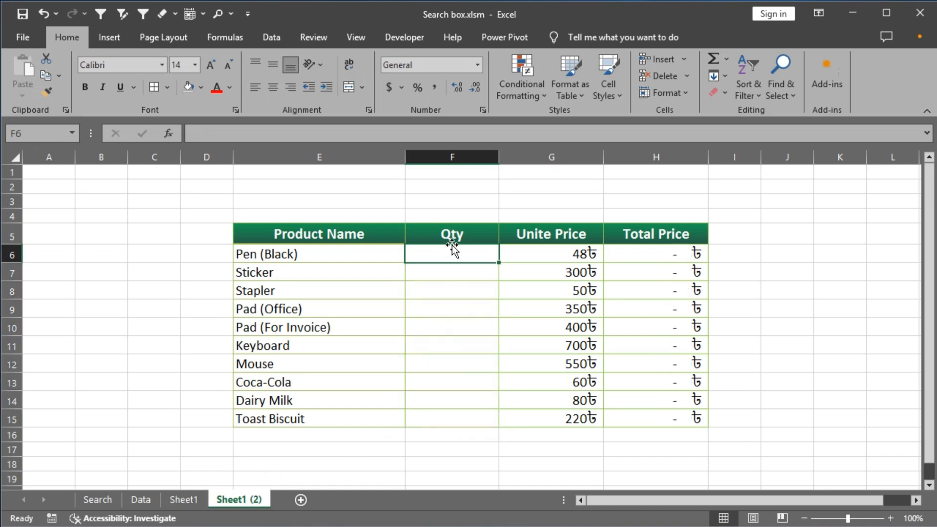
Enter 12 PCS as text in the Pen (Black) quantity cell F6 and inspect its Total Price formula in H6
text(12)
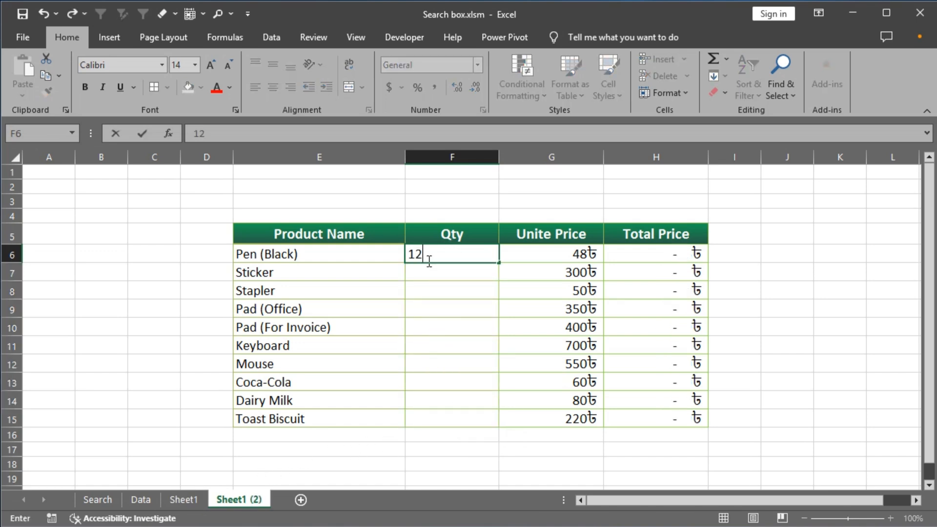
text( PCS)
key(Return)
click(429, 260)
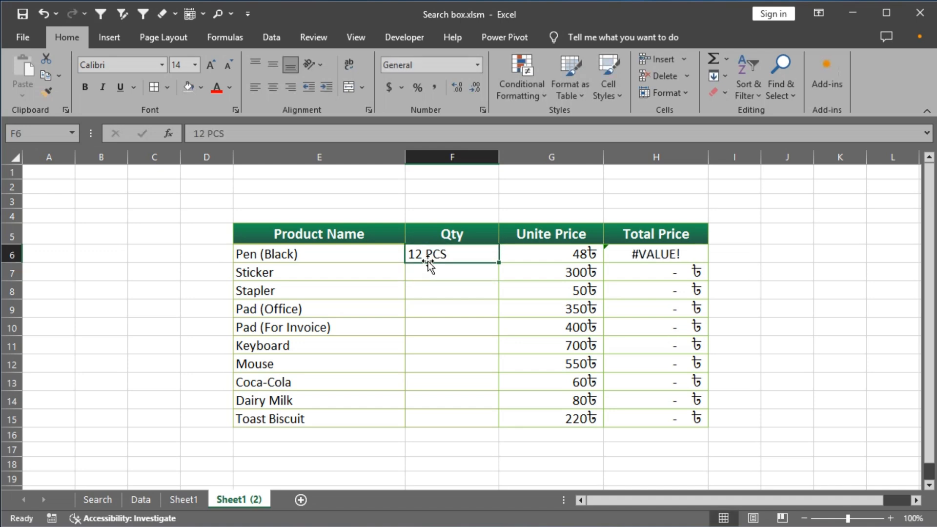
click(628, 261)
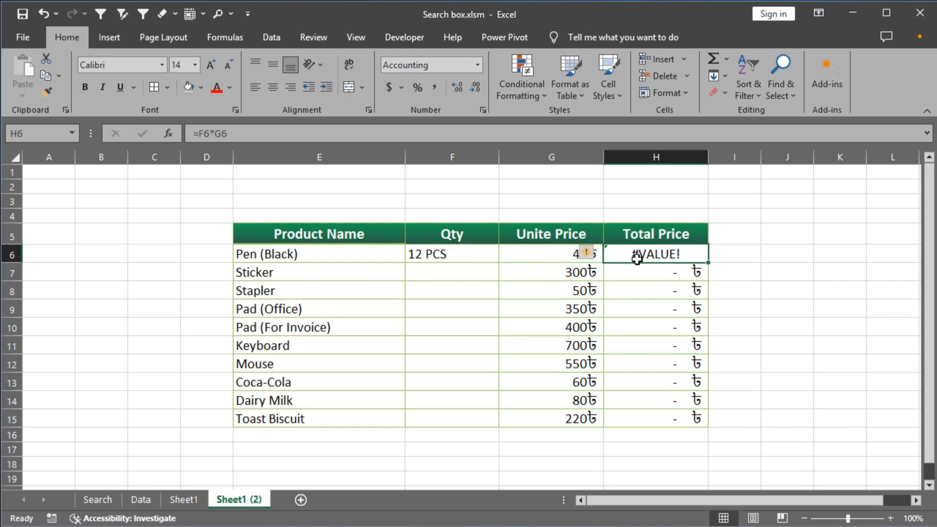
Enter the text quantities 2 KG for Pen (Black) in F6 and 4 PCS for Sticker in F7
click(440, 254)
text(2 KG)
key(Return)
key(Up)
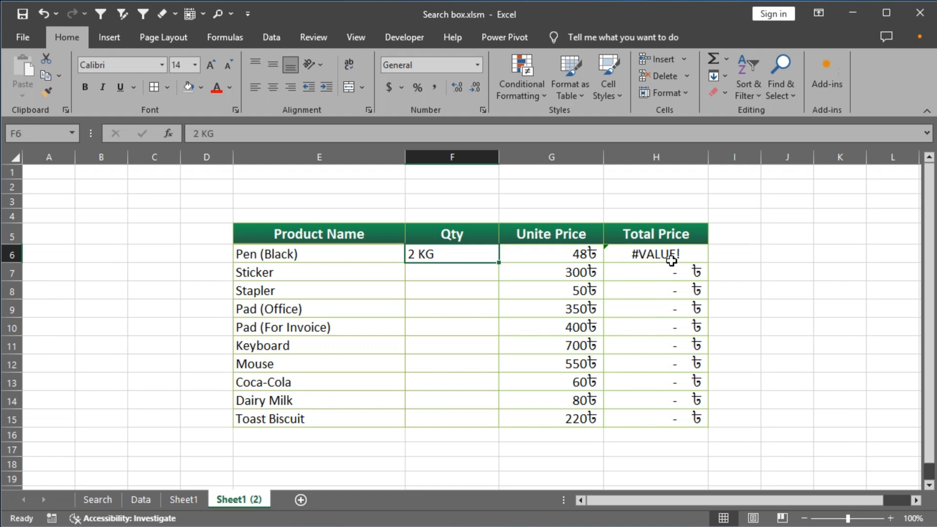
click(438, 275)
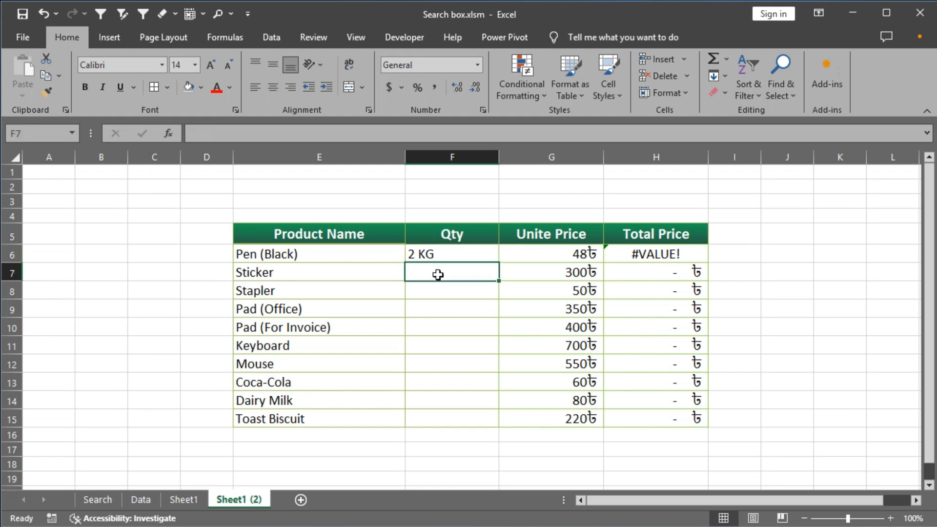
text(4 PCS)
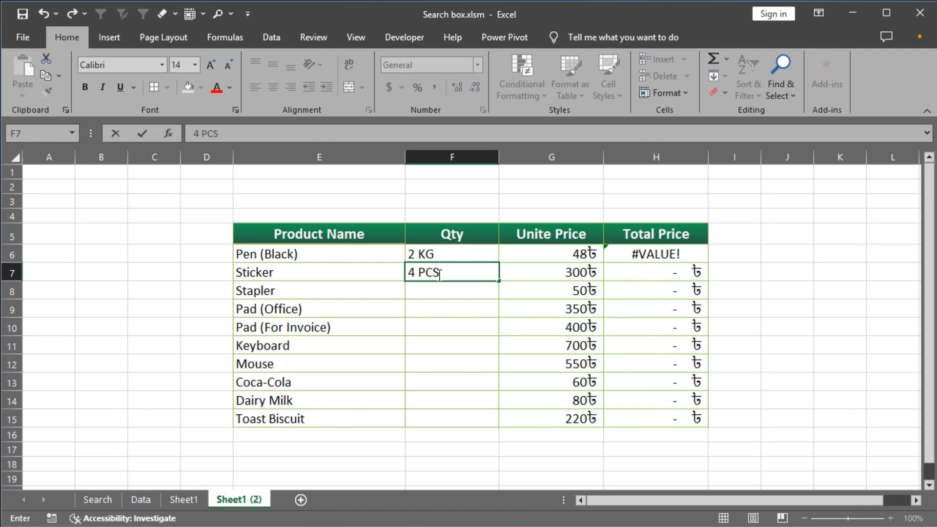
key(Return)
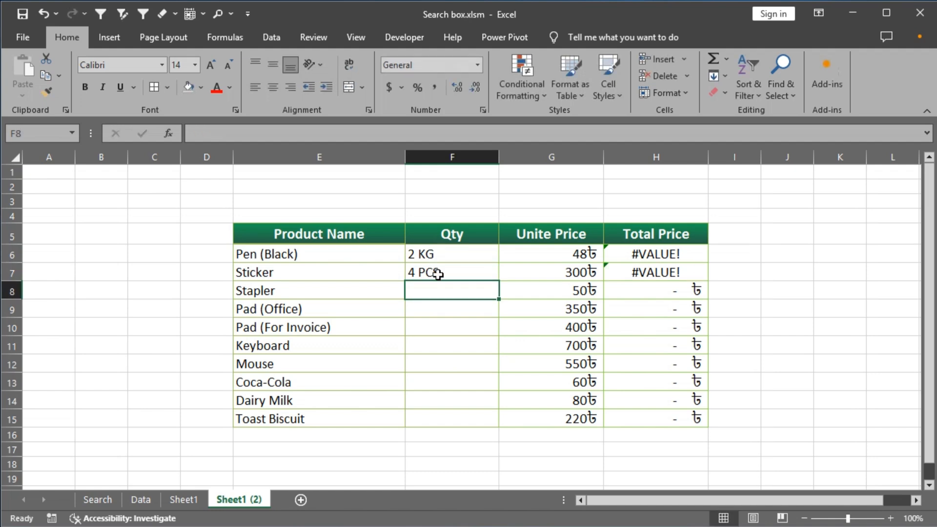
Try to add the text quantities with =SUM(F6:F7) in cell F8
text(=SUM()
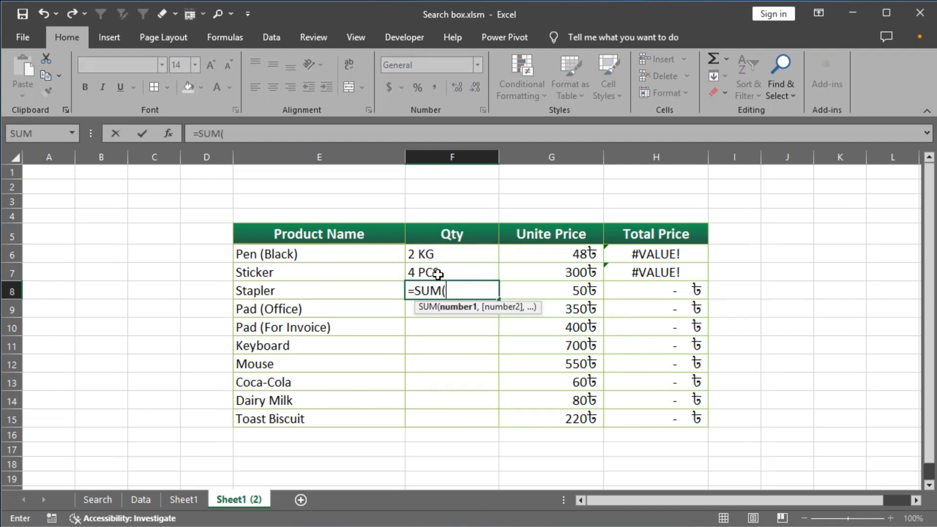
drag(434, 256, 429, 268)
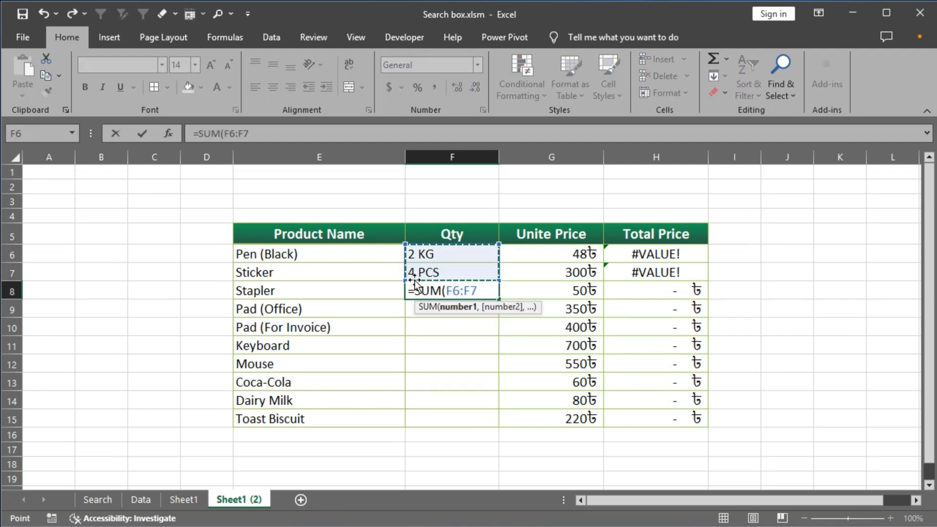
text())
key(Return)
key(Up)
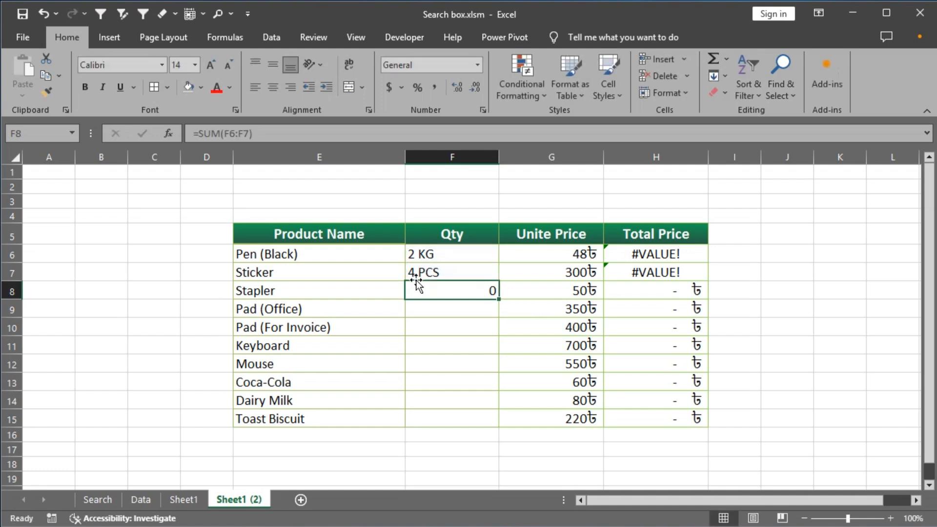
Clear the trial entries from the Qty cells F6:F8
drag(457, 250, 461, 290)
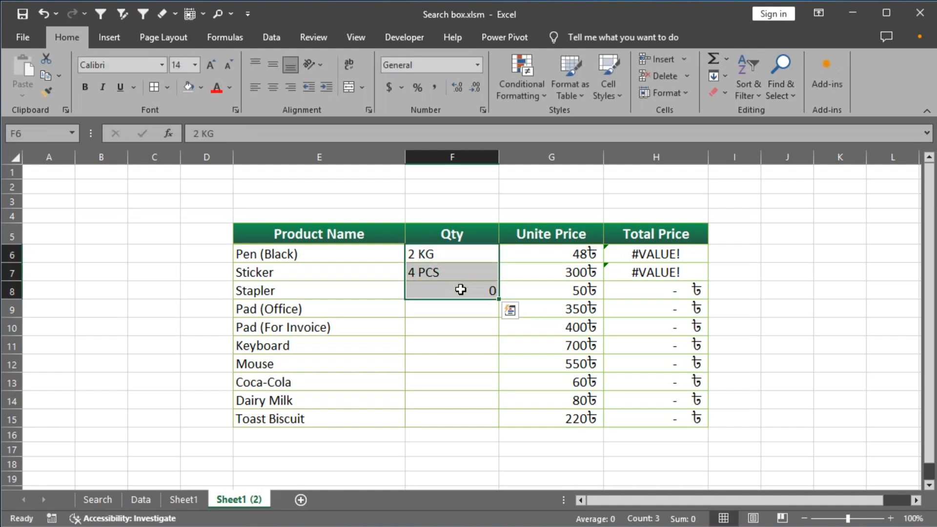
key(Delete)
click(457, 250)
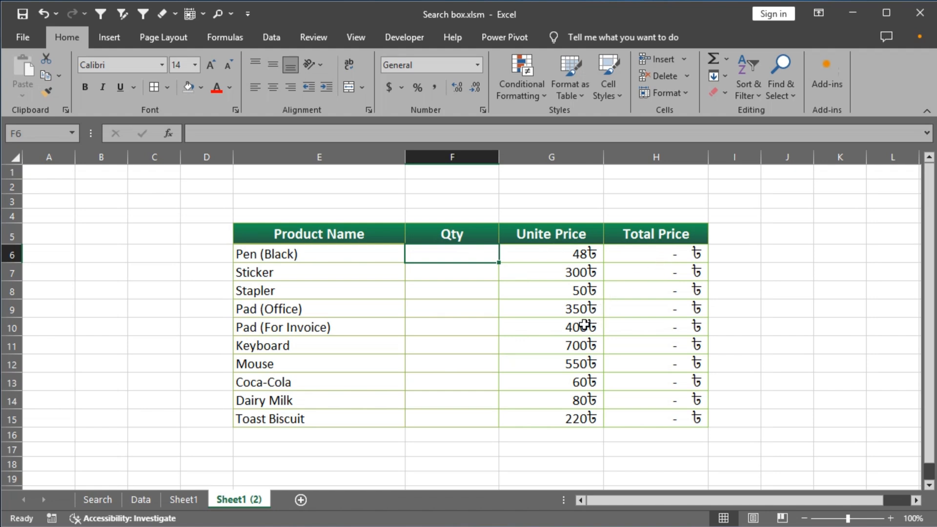
Enter the plain number 12 as the Pen (Black) quantity in F6
text(12)
click(456, 319)
click(447, 248)
Apply a custom number format to F6 that starts with 0 and adds the unit PCS after the number
click(482, 109)
drag(485, 63, 370, 98)
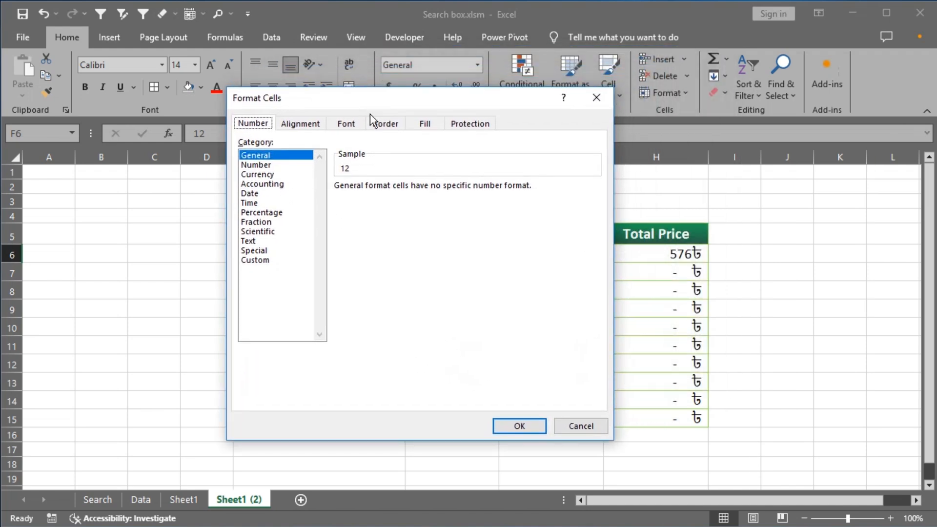
click(254, 260)
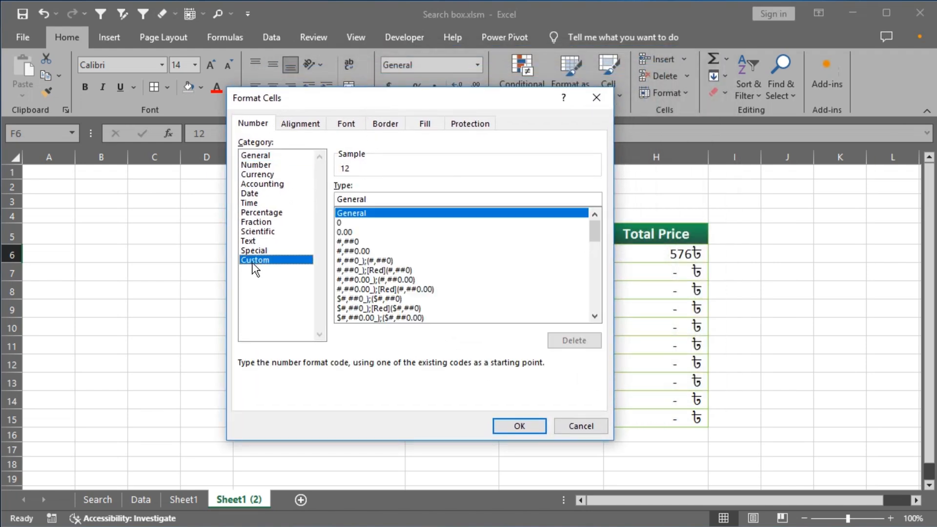
double_click(383, 199)
key(BackSpace)
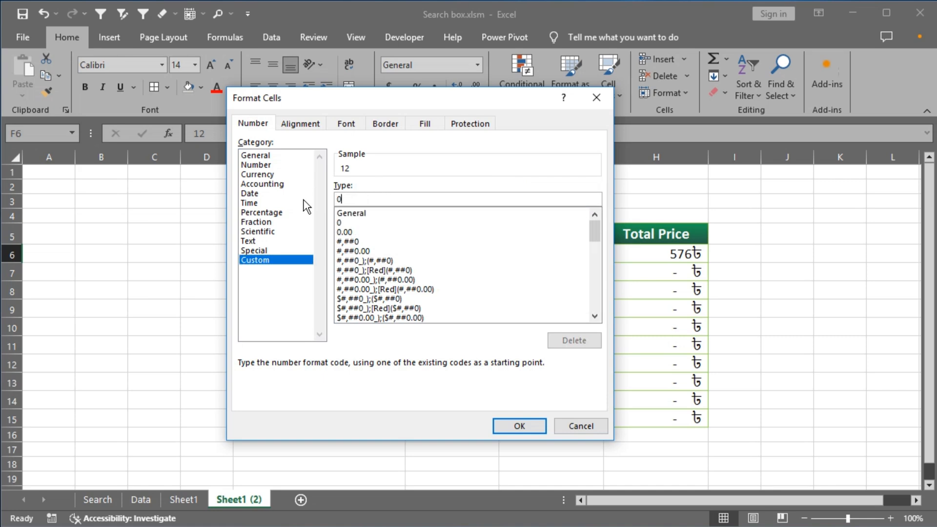
text(0)
click(521, 423)
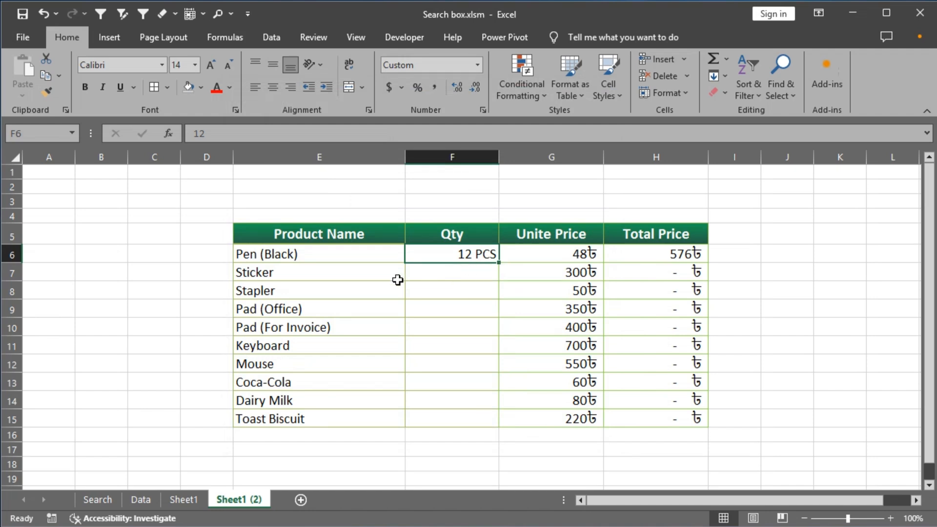
Enter the plain number 1 as the Sticker quantity in F7
drag(270, 271, 459, 279)
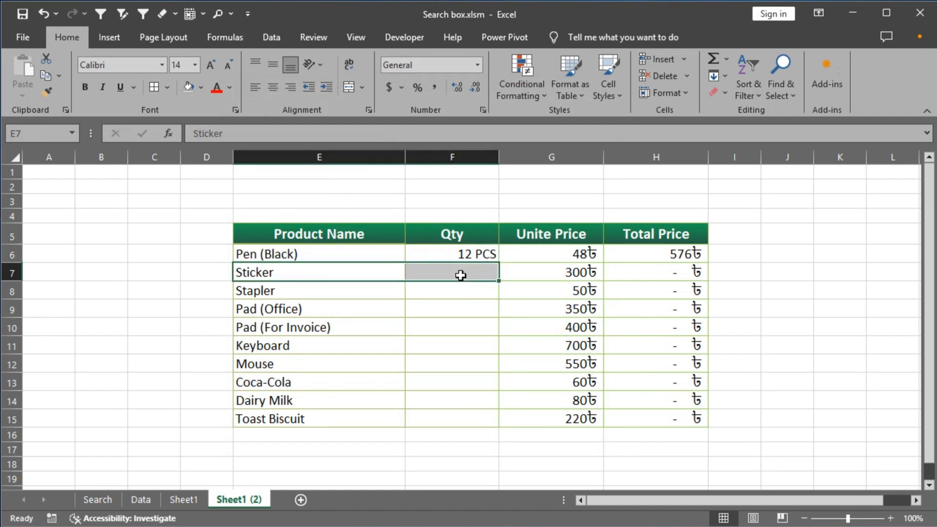
click(462, 271)
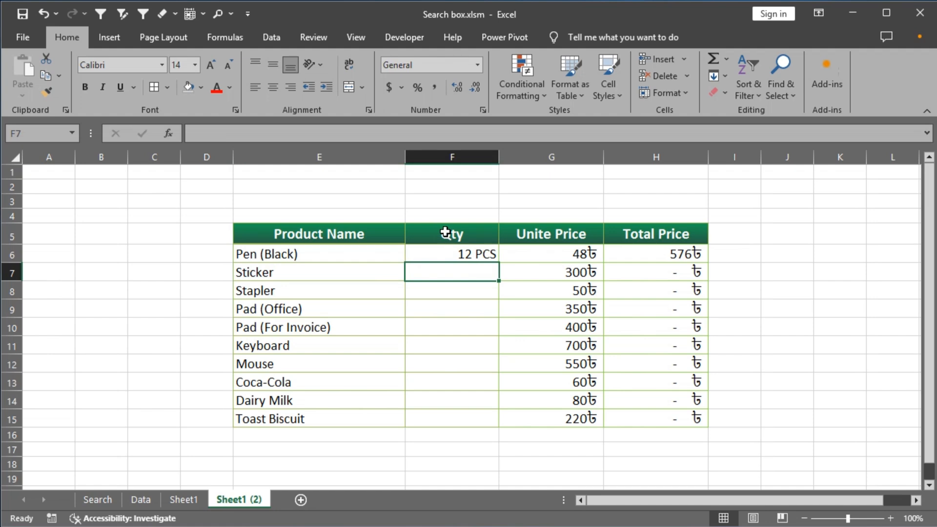
text(1)
key(Return)
key(Up)
Apply the custom number format 0 "ROLL" to the Sticker quantity in F7
click(483, 109)
click(259, 262)
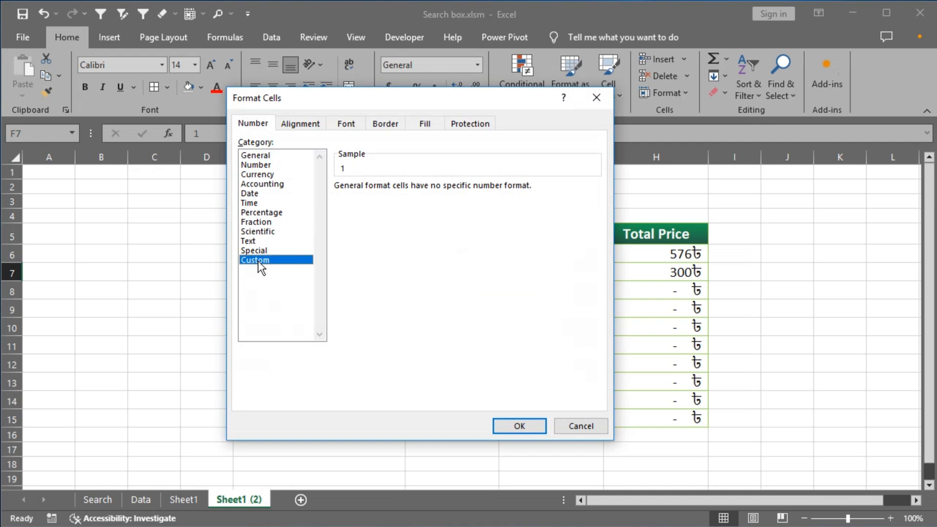
drag(387, 200, 296, 202)
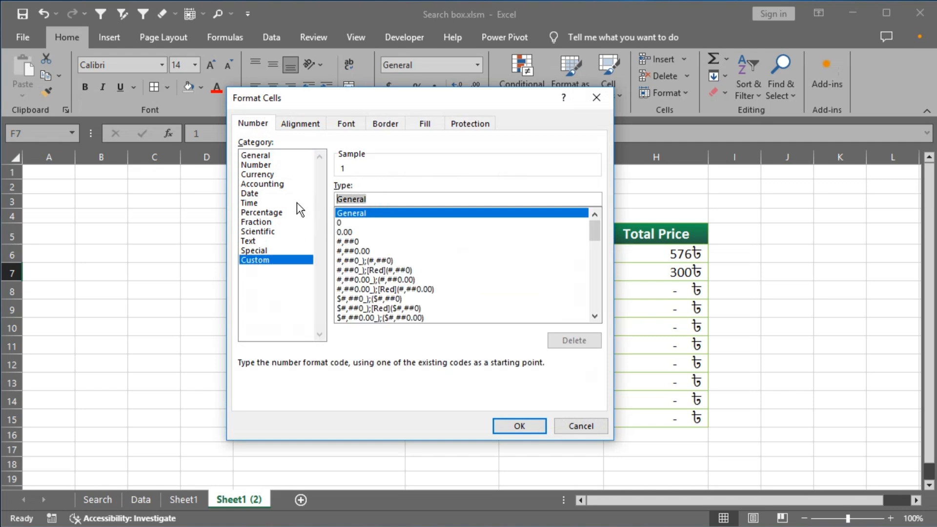
text(0 ')
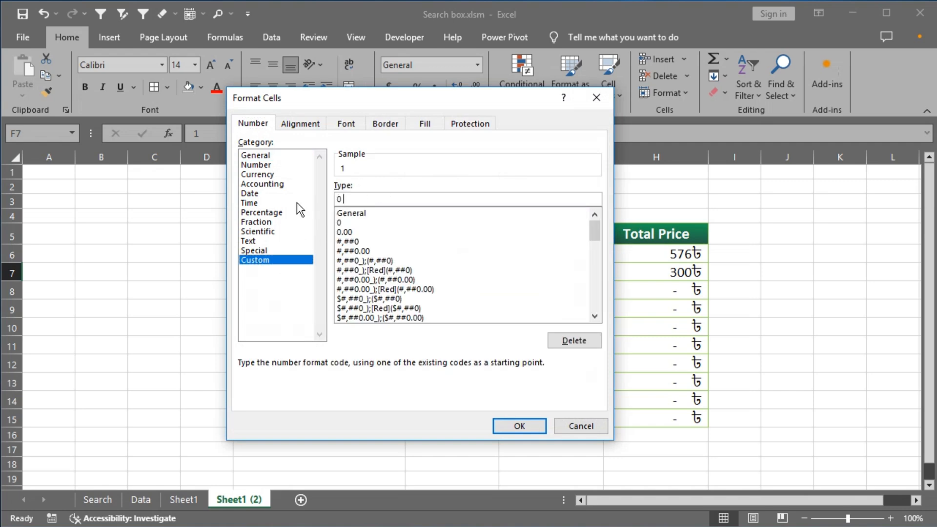
text(KG)
key(BackSpace)
key(BackSpace)
text(ROLL")
click(520, 425)
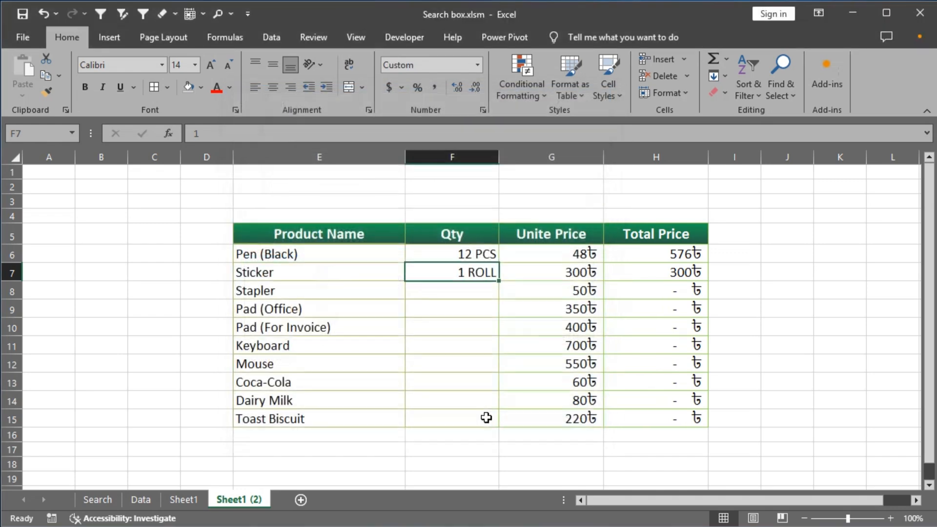
Enter the plain number 1 as the Stapler quantity in F8
click(455, 288)
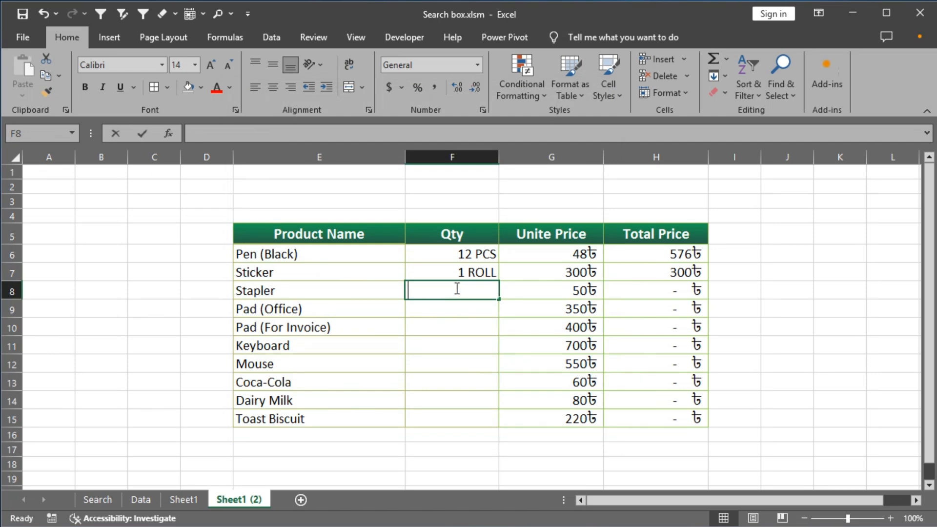
text(1)
click(463, 291)
Apply a custom number format to F8 that adds the unit PKT after the number
click(482, 111)
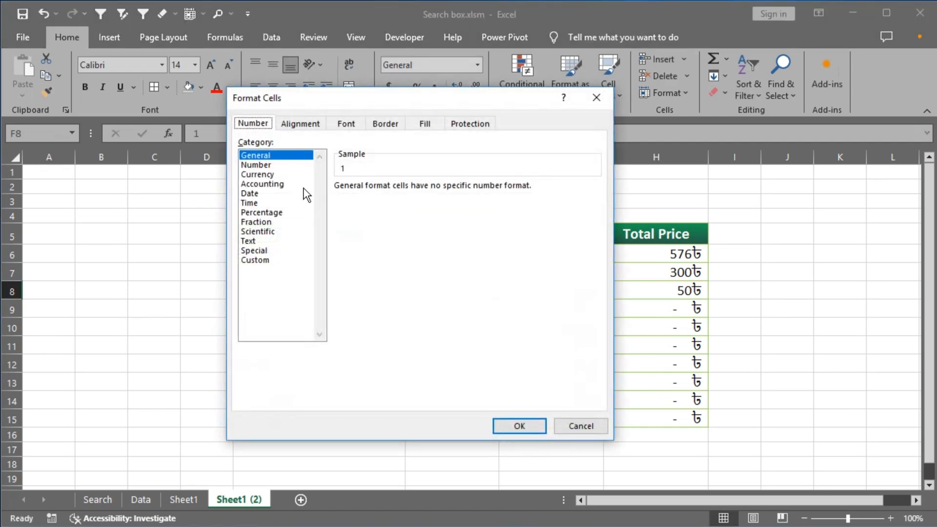
click(265, 260)
double_click(374, 199)
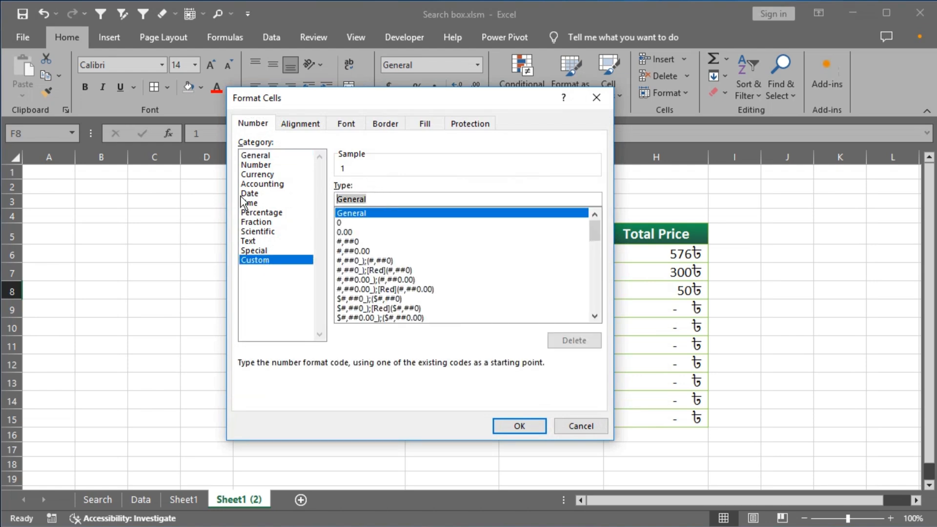
text(0 "PKT)
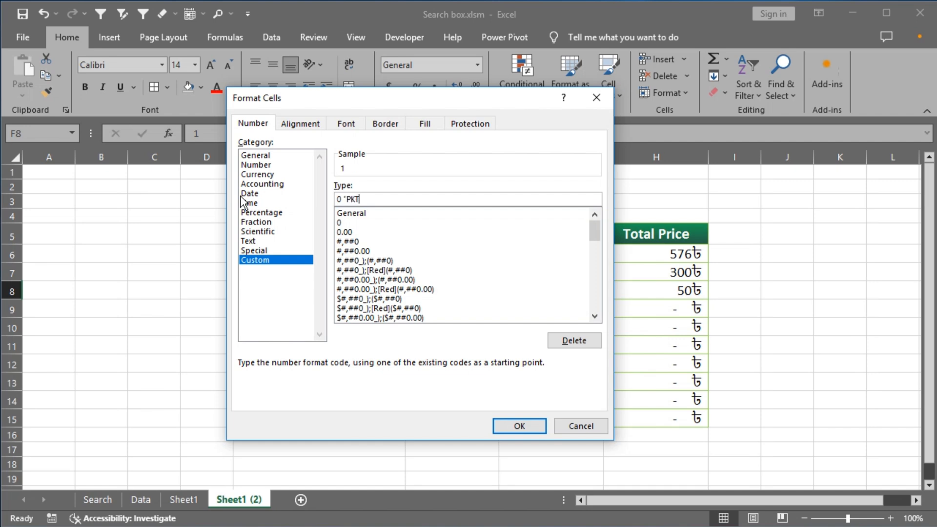
key(Return)
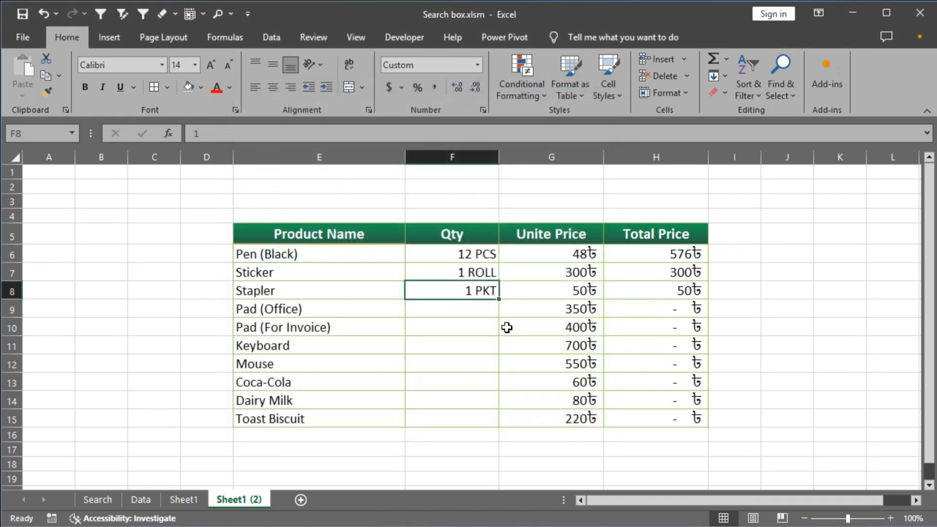
Copy the Pen (Black) quantity with its PCS format to the Keyboard and Mouse cells F11:F12
click(481, 254)
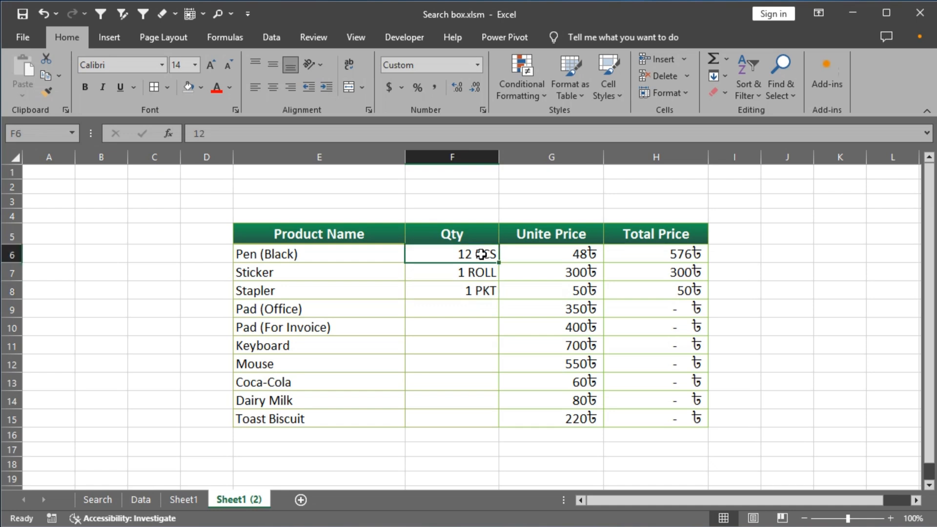
key(ctrl+c)
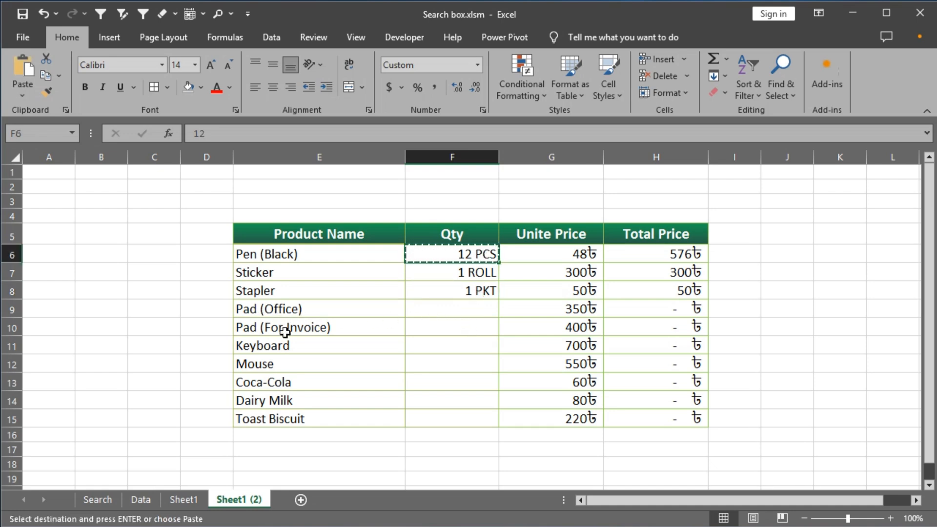
drag(458, 344, 464, 367)
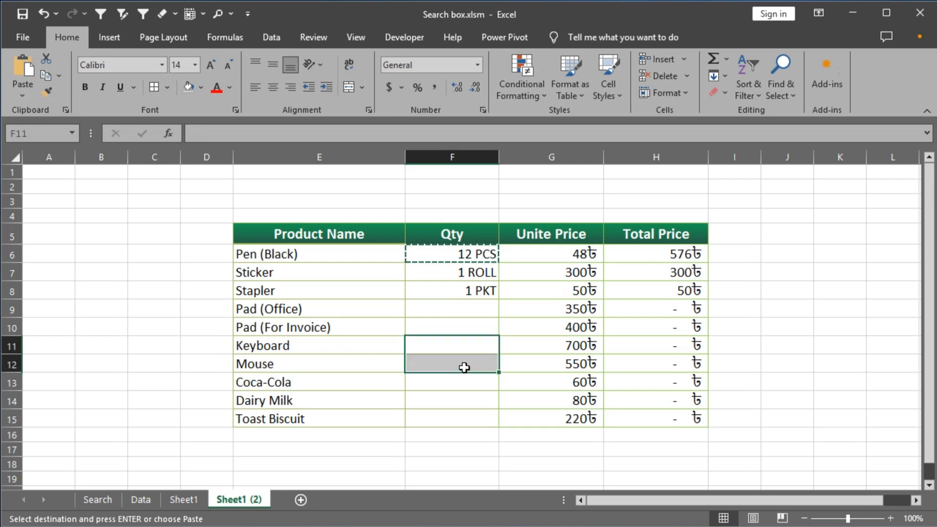
key(ctrl+v)
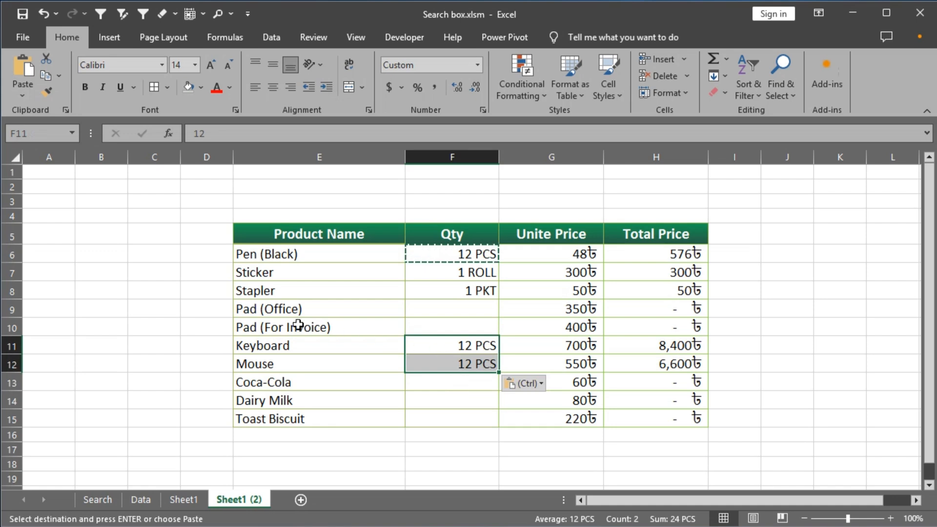
Fill the Stapler quantity with its PKT format down to both Pad rows, F9:F10
drag(273, 311, 433, 317)
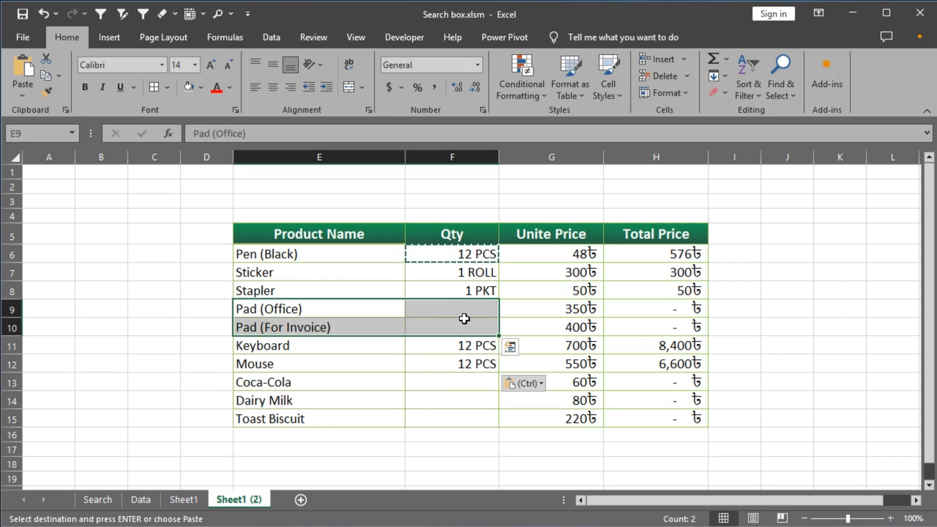
click(492, 294)
drag(497, 299, 496, 336)
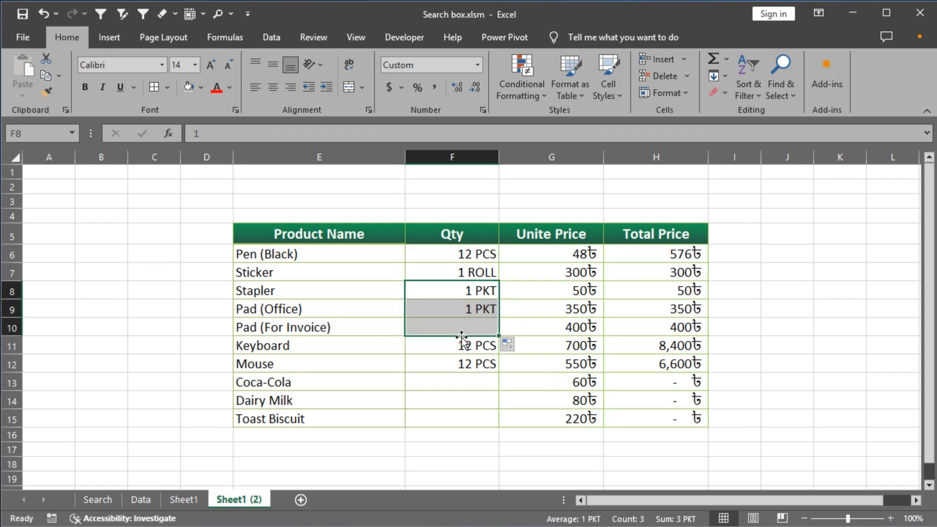
Enter the plain number 2 as the Coca-Cola quantity in F13
click(463, 382)
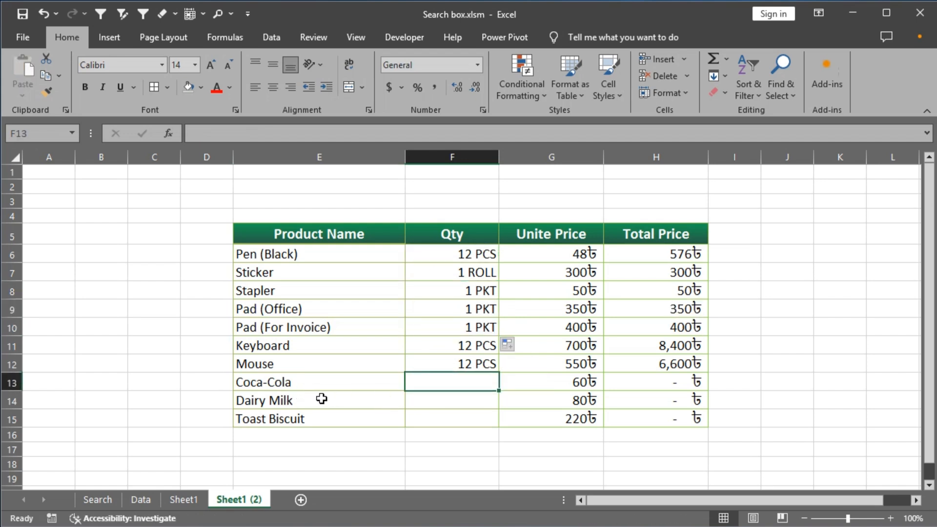
text(2)
key(Return)
click(460, 383)
Apply the custom number format 0 "LTR" to F13 and fill that quantity down through F15
click(481, 111)
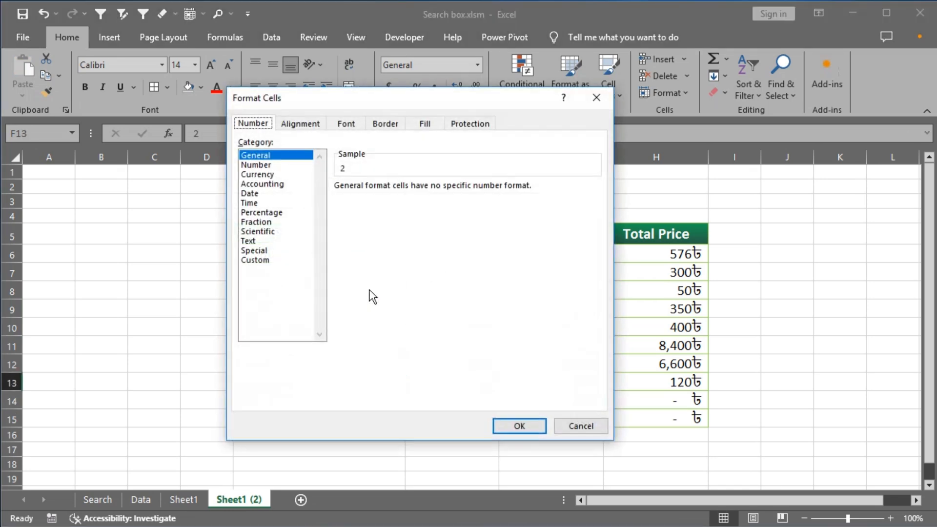
click(259, 260)
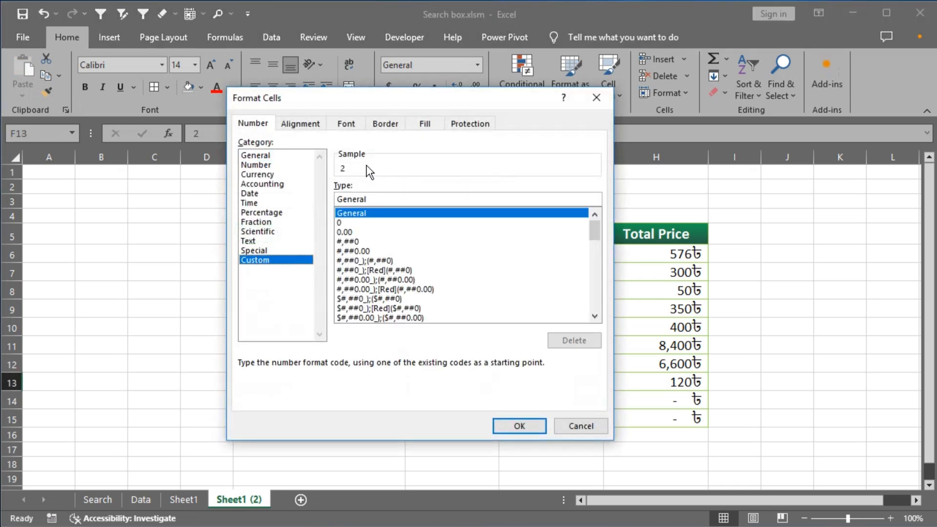
drag(382, 200, 250, 201)
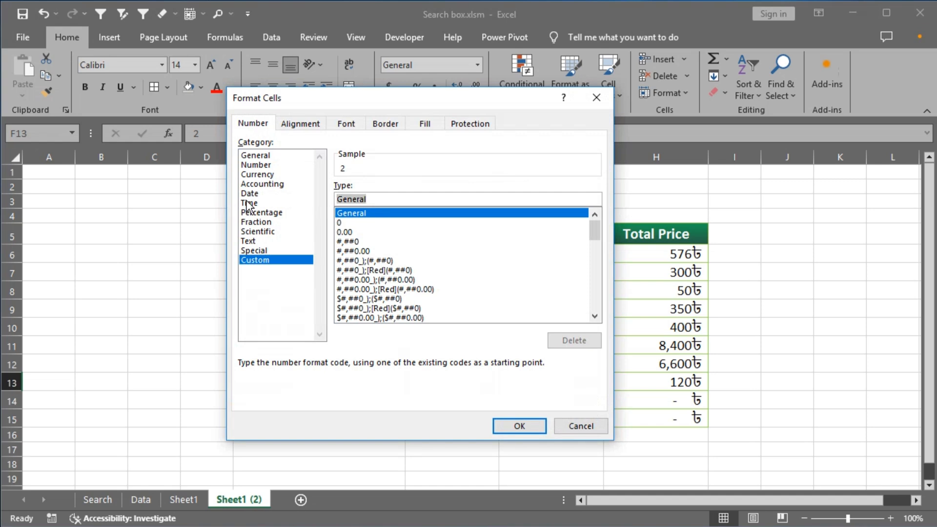
text(0 "LTR)
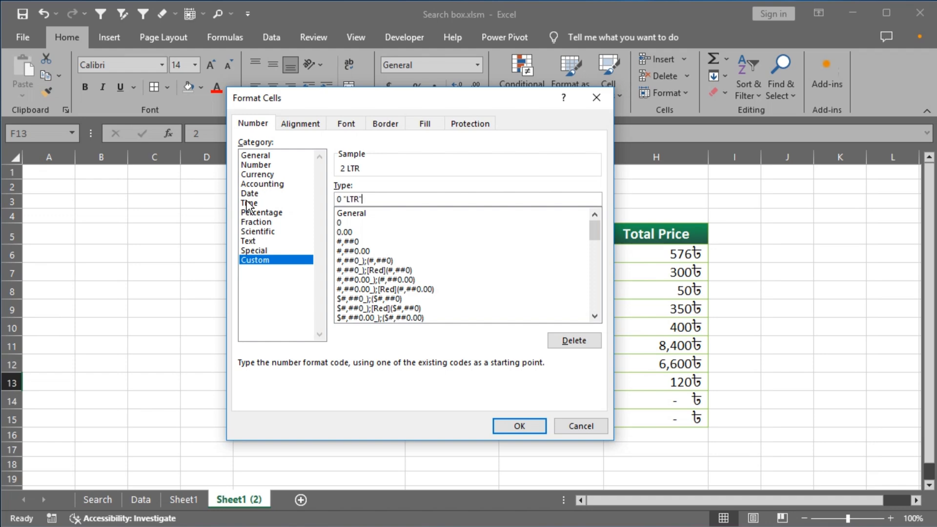
key(Return)
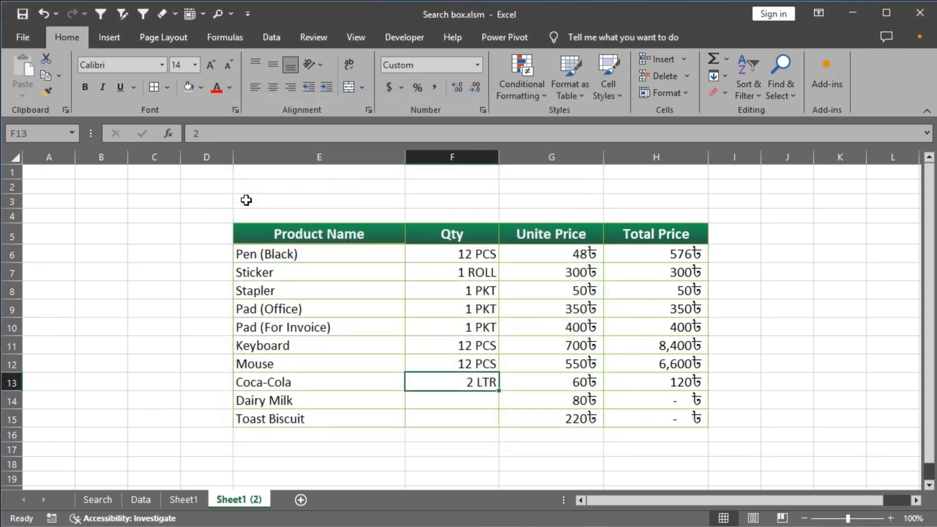
drag(497, 391, 498, 422)
Change the unit in the Toast Biscuit quantity's custom number format in F15 to KG
click(460, 415)
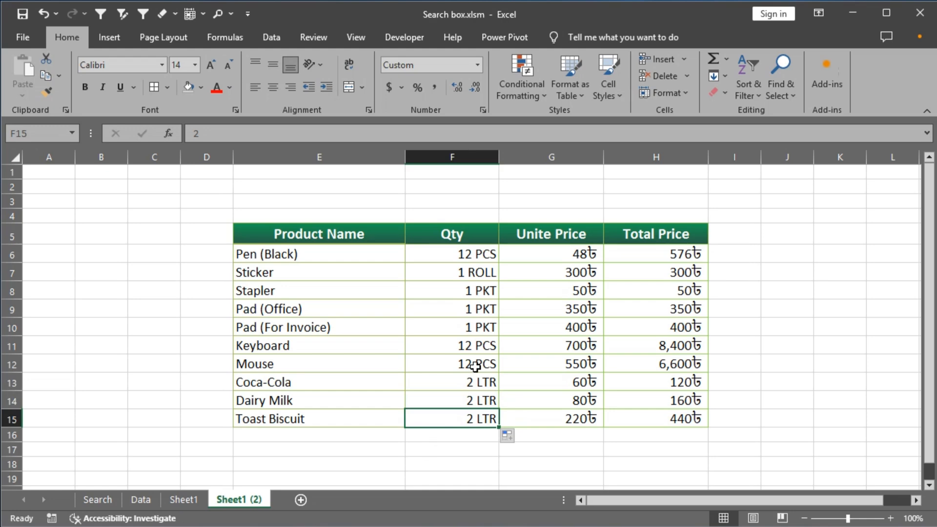
click(482, 111)
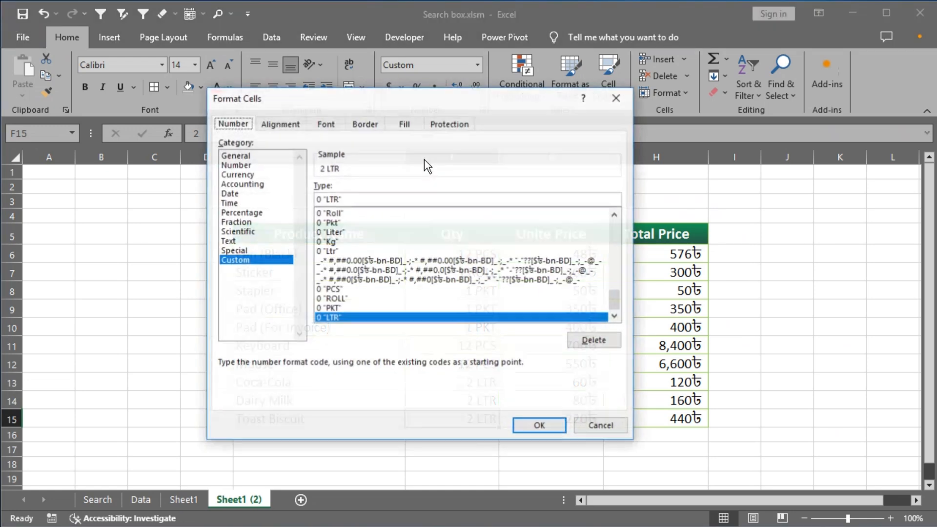
click(343, 199)
key(Left)
key(shift+Left)
key(shift+Left)
key(shift+Left)
text(k)
key(BackSpace)
text(KG)
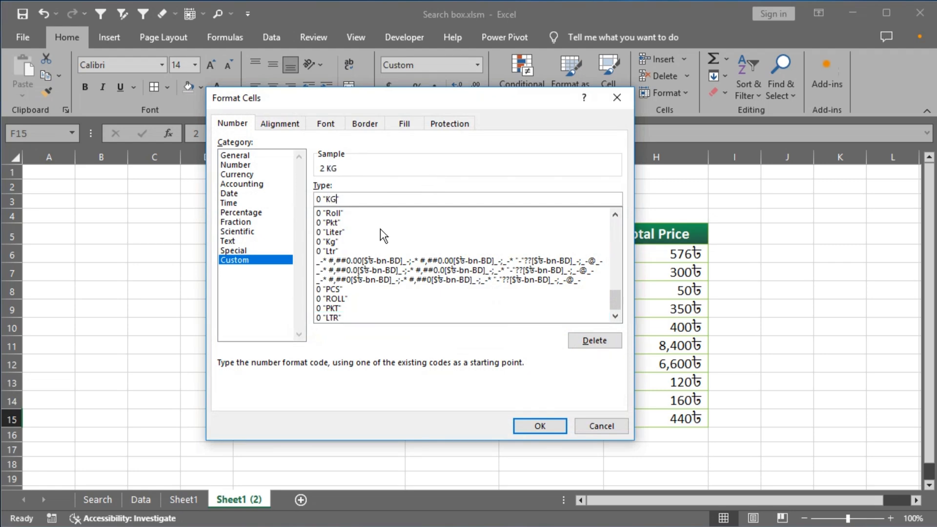
click(540, 426)
Set the Pad (Office) quantity in F9 to 20 and the Keyboard quantity in F11 to 5
click(477, 344)
click(464, 308)
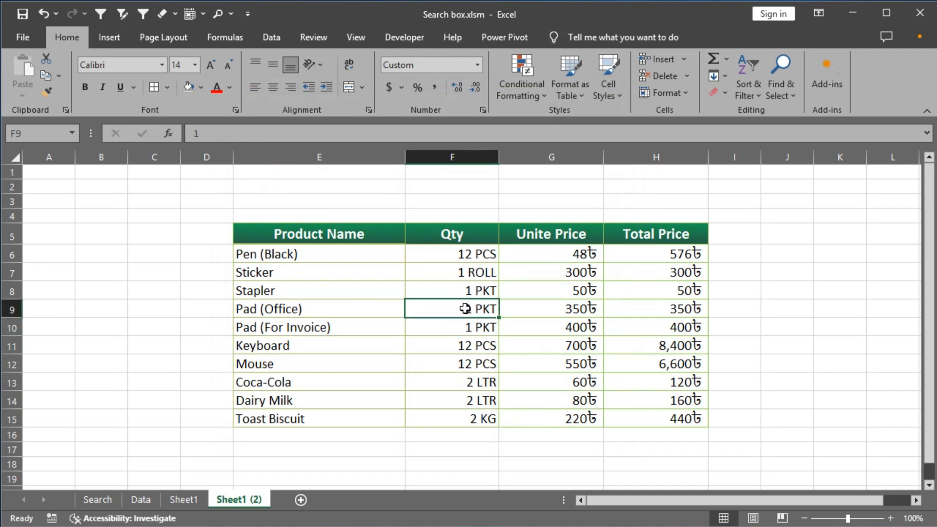
text(20)
key(Return)
click(465, 309)
key(Down)
key(Down)
text(5)
key(Return)
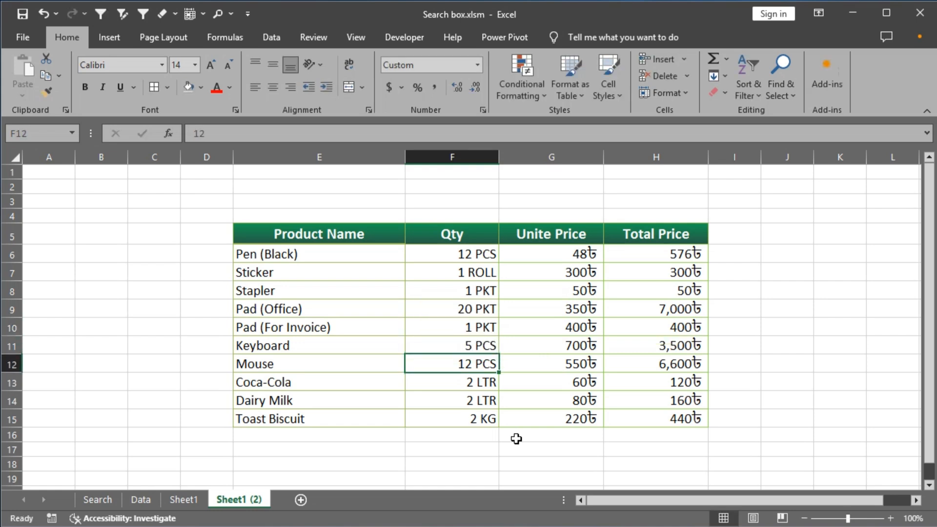
Set the Mouse quantity in F12 to 5
key(F2)
key(BackSpace)
key(BackSpace)
text(5)
key(Return)
key(Up)
Total the Qty column in F16 with the formula =SUM(F6:F15)
drag(571, 257, 568, 422)
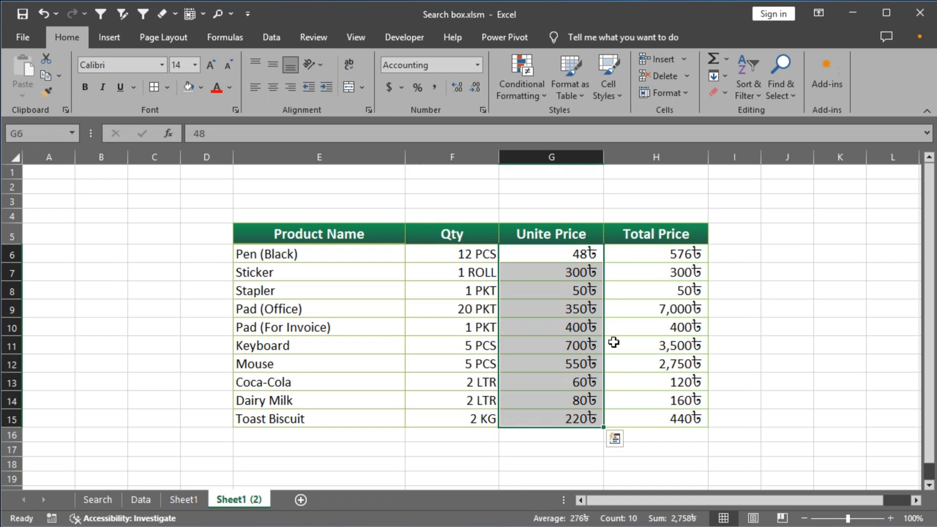
drag(660, 253, 660, 416)
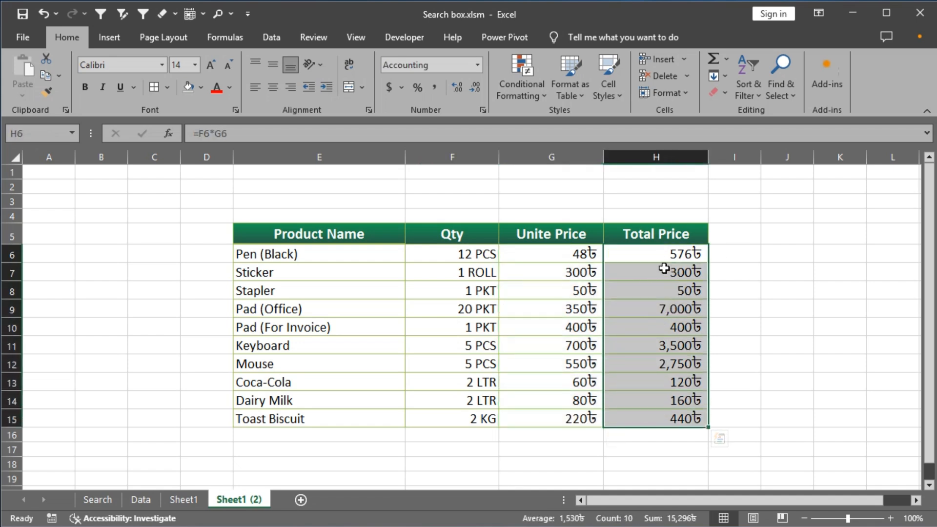
click(465, 437)
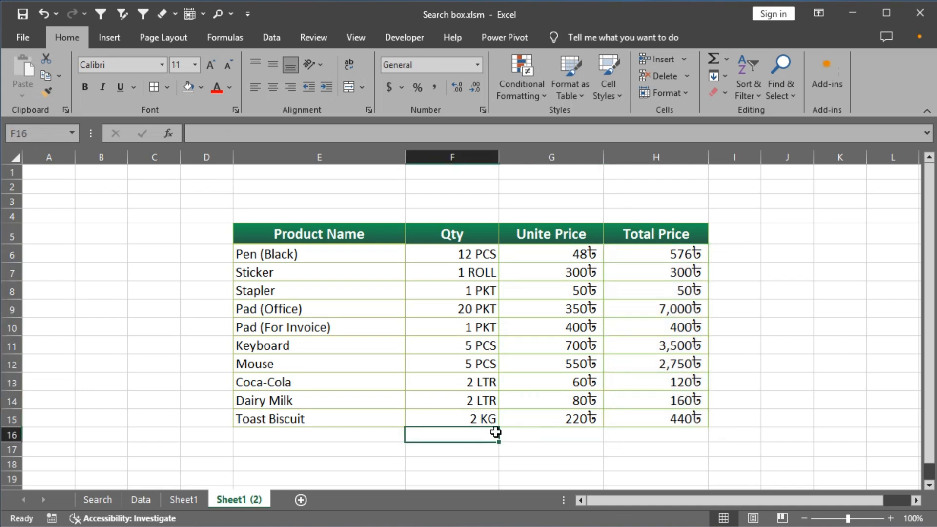
text(=SUM()
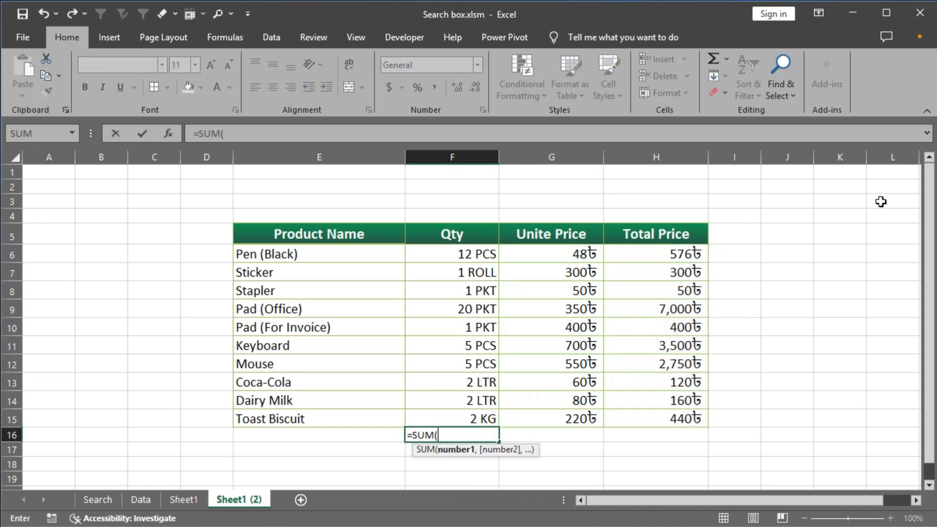
drag(475, 254, 463, 420)
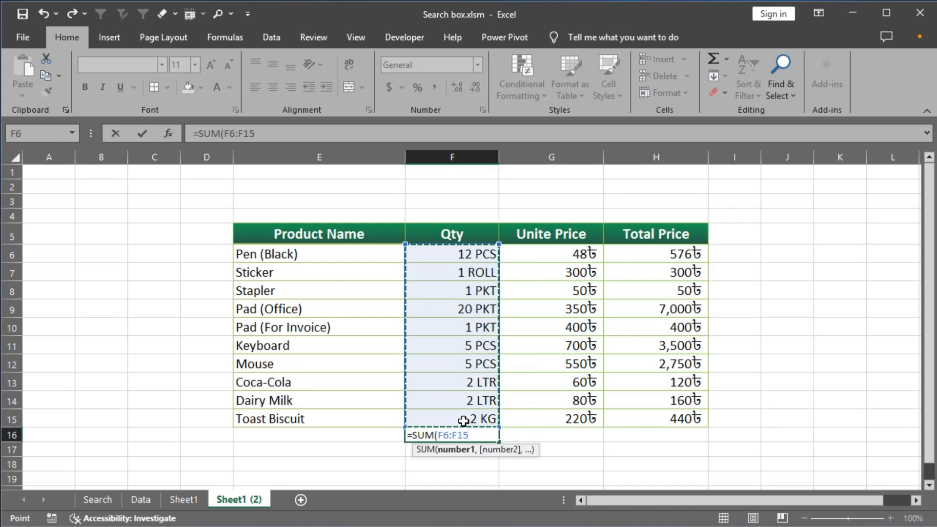
text())
key(Return)
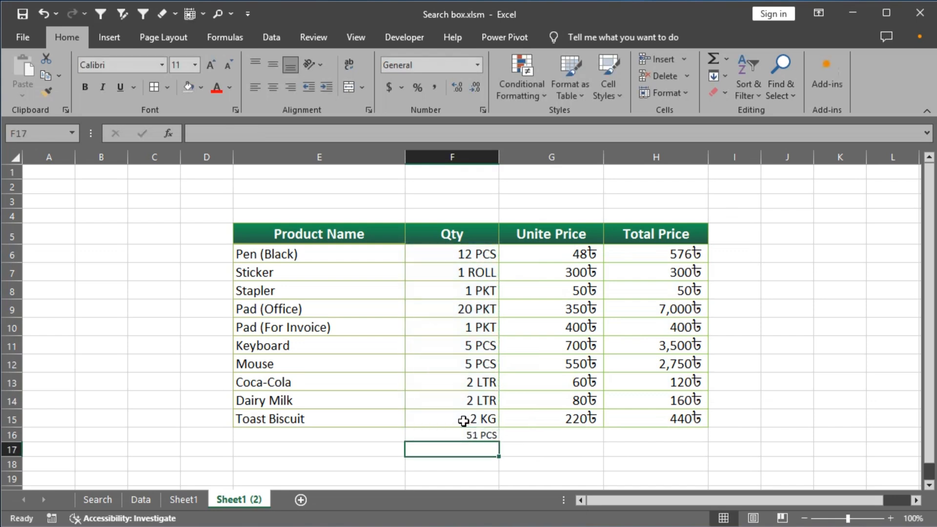
Average the Qty column in F17 with the formula =AVERAGE(F6:F15)
text(=VA)
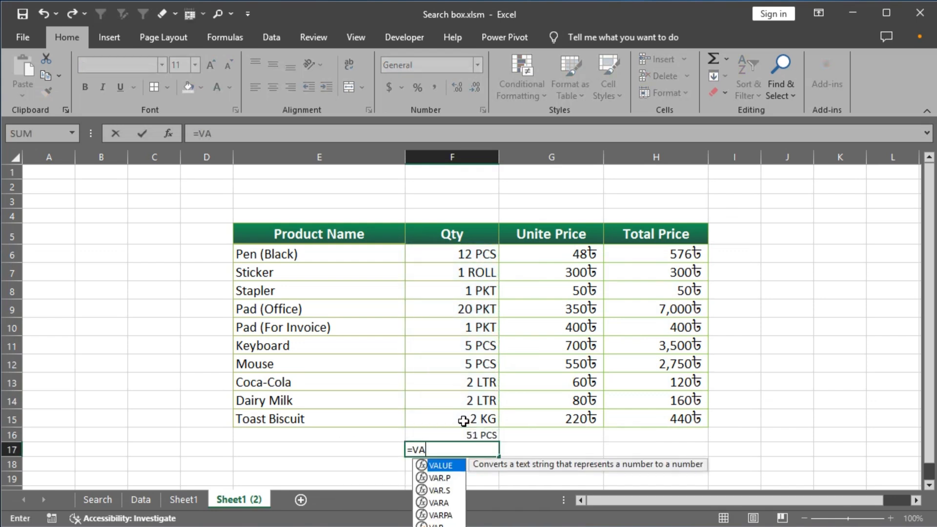
key(BackSpace)
key(BackSpace)
text(AVER)
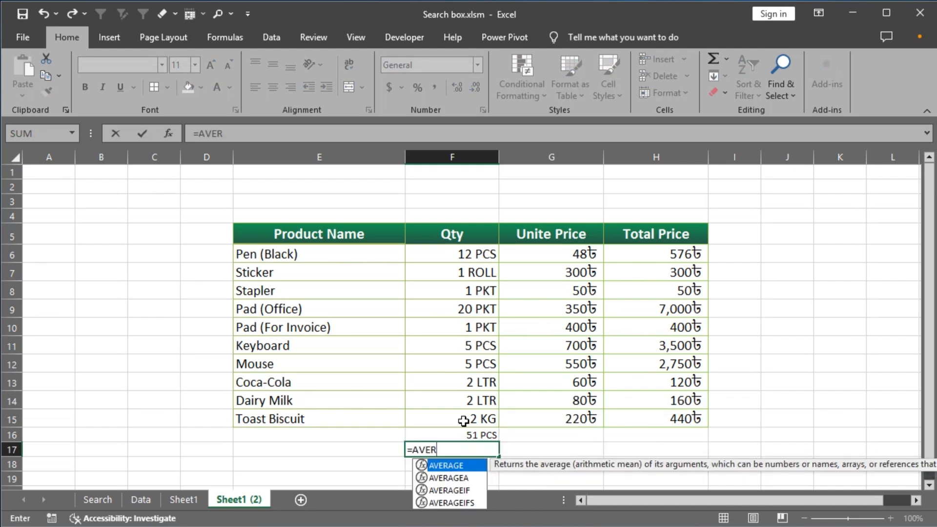
key(Tab)
drag(462, 254, 460, 420)
scroll(707, 403, down, 2)
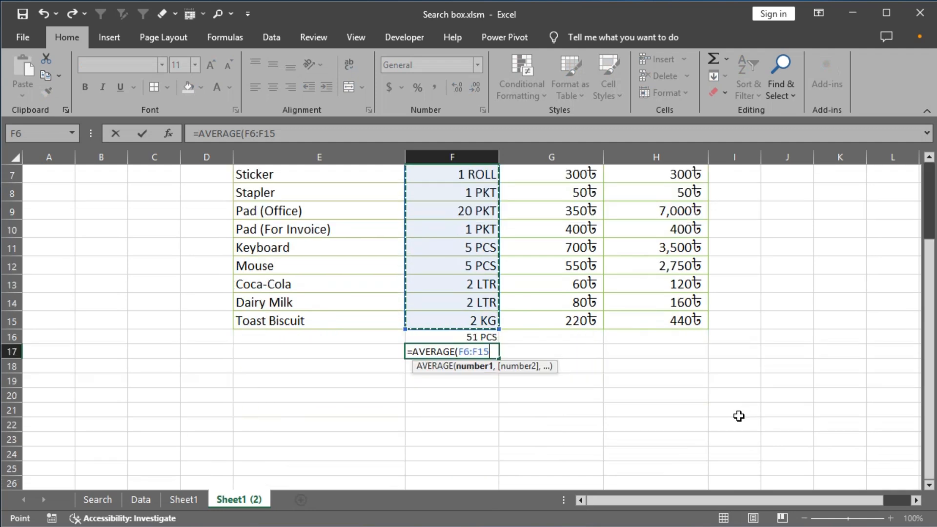
key(Return)
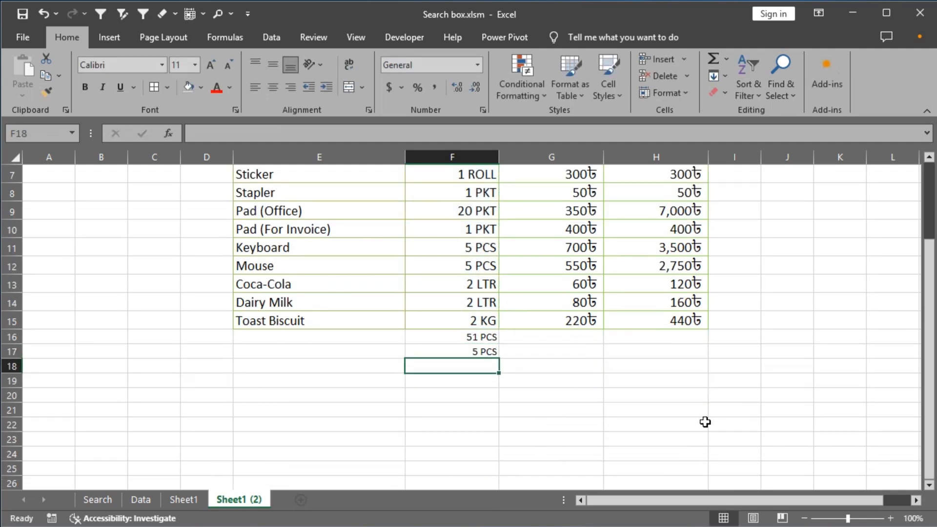
scroll(567, 334, up, 2)
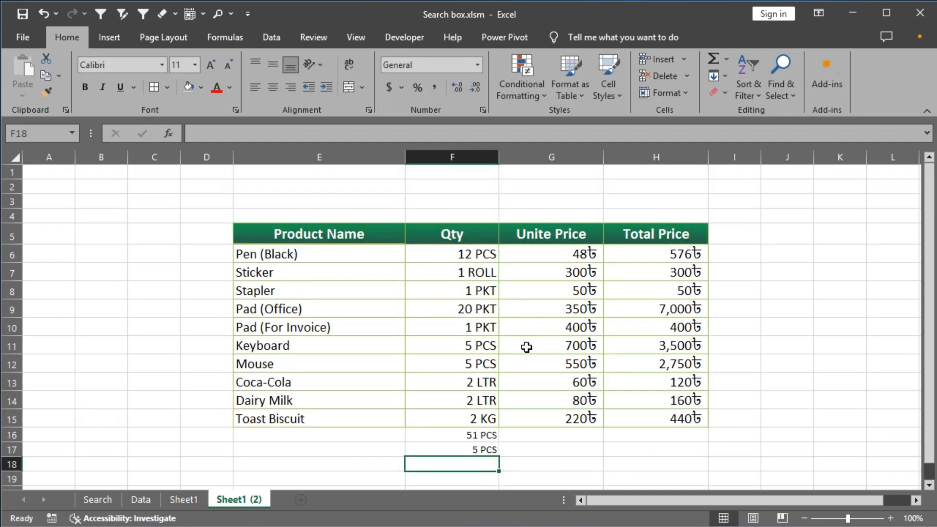
drag(461, 255, 459, 416)
click(470, 450)
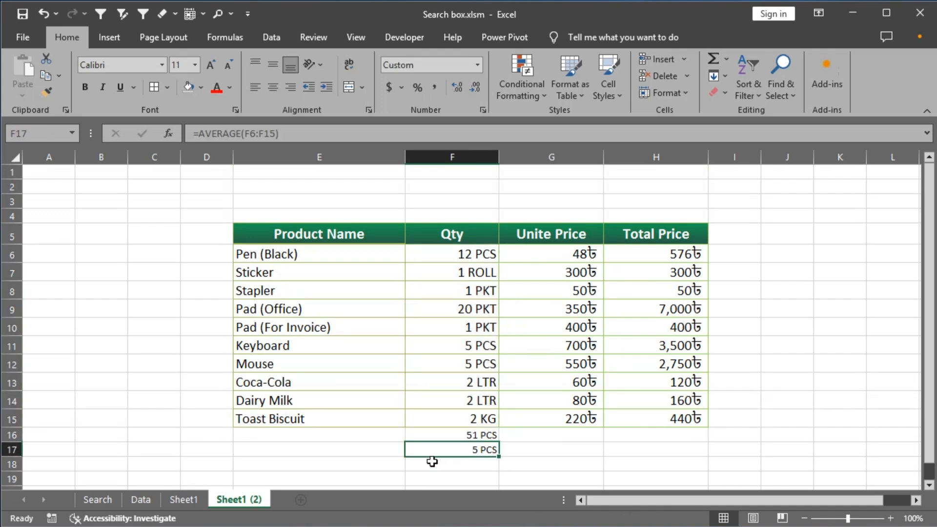